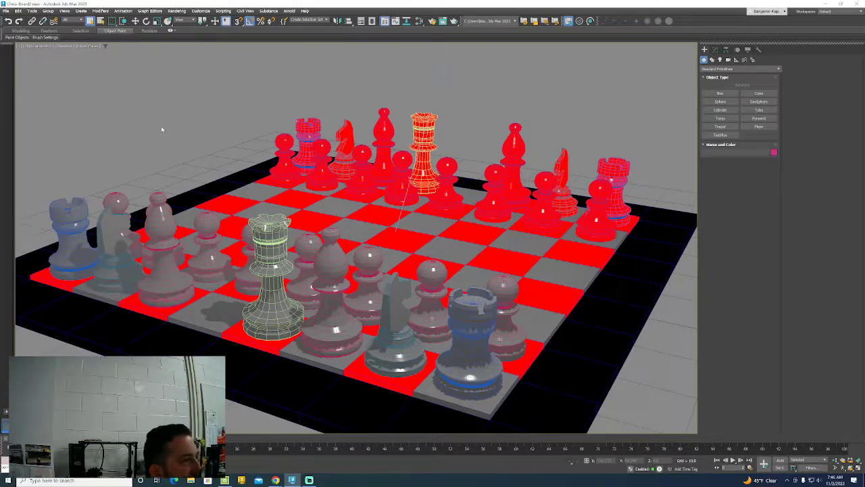
Open the Slate Material Editor with M, move it up-left, then check the classroom monitoring window.
{"action": "key", "text": "m"}
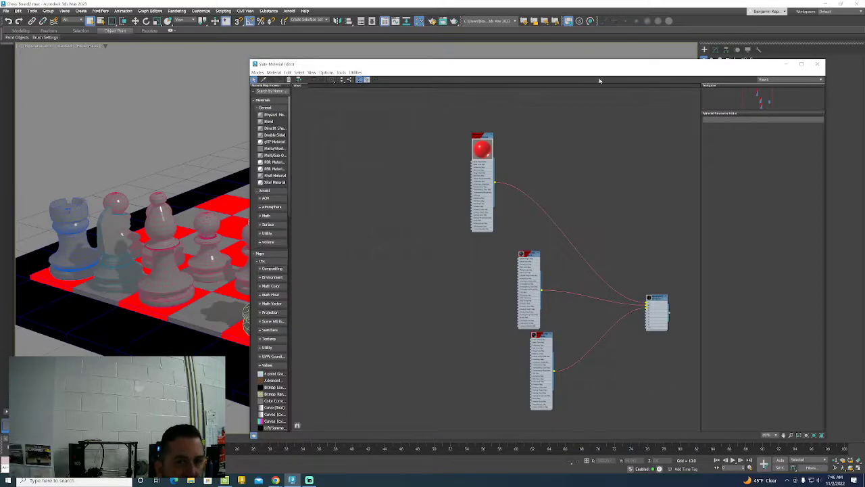
{"action": "left_click_drag", "start_coordinate": [607, 64], "coordinate": [484, 47]}
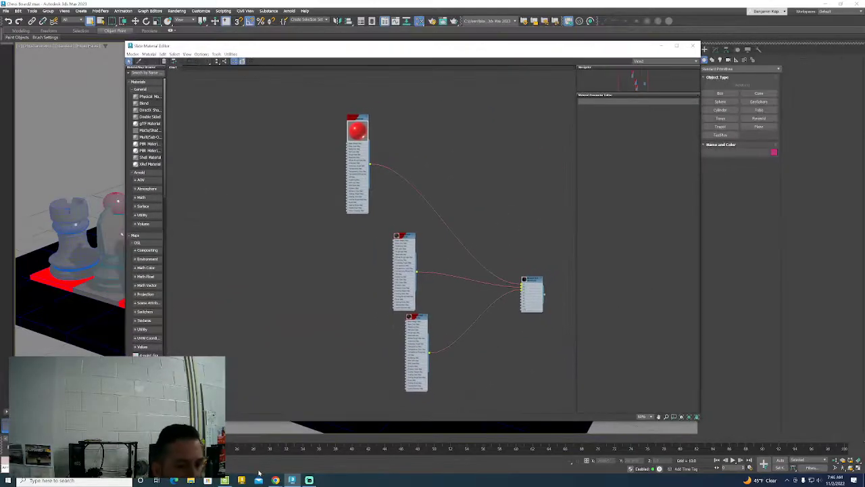
{"action": "left_click", "coordinate": [224, 480]}
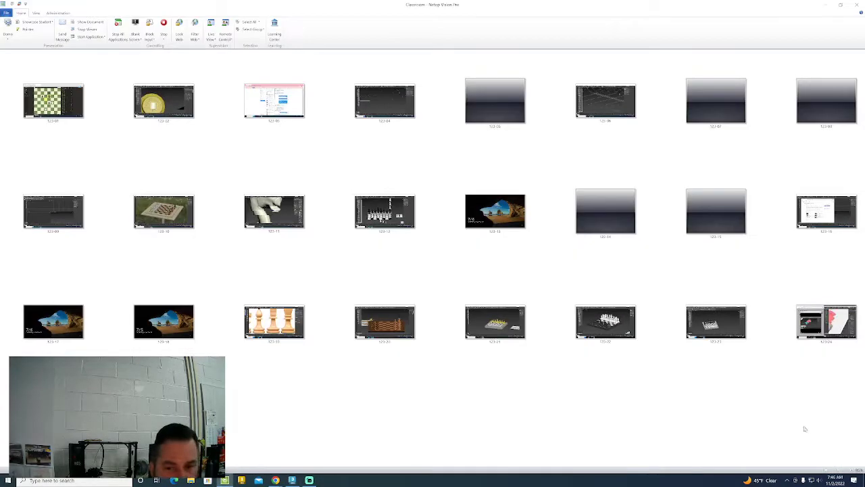
{"action": "left_click_drag", "start_coordinate": [843, 438], "coordinate": [32, 86]}
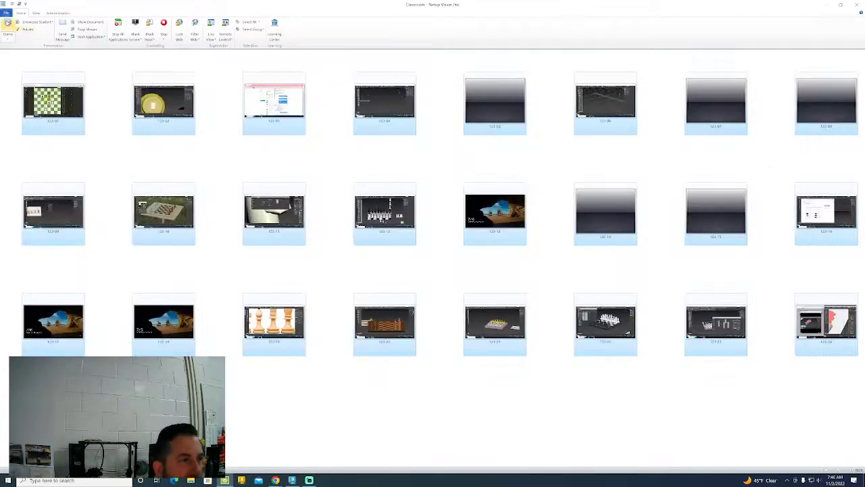
Return to 3ds Max, close the material editor and reopen it with M.
{"action": "left_click", "coordinate": [829, 6]}
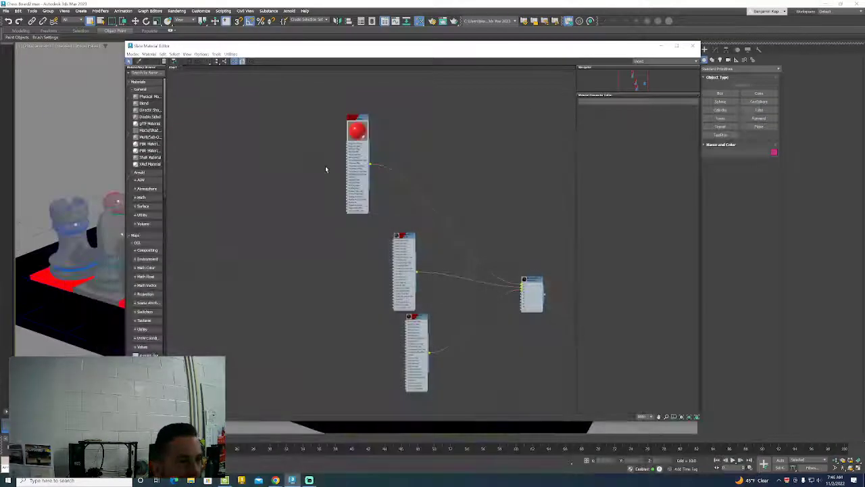
{"action": "left_click", "coordinate": [692, 46]}
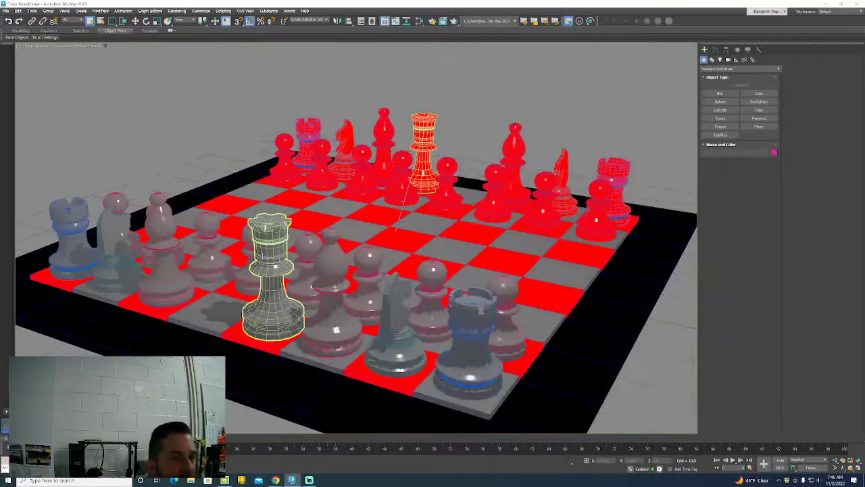
{"action": "key", "text": "m"}
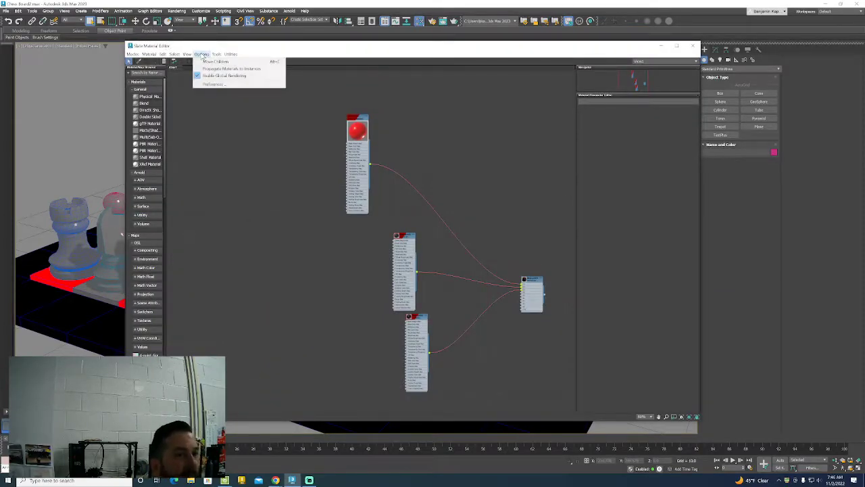
Switch to the Compact Material Editor, move it over the viewport and enlarge it to show Basic Parameters.
{"action": "left_click", "coordinate": [187, 54]}
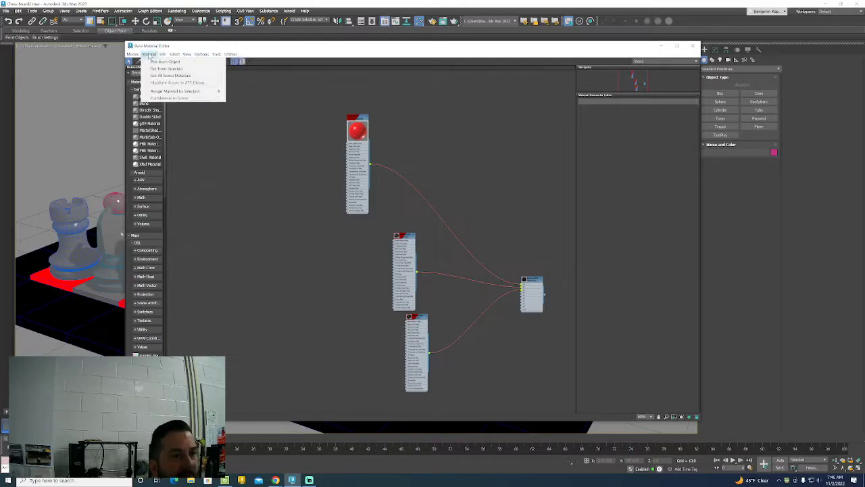
{"action": "mouse_move", "coordinate": [134, 54]}
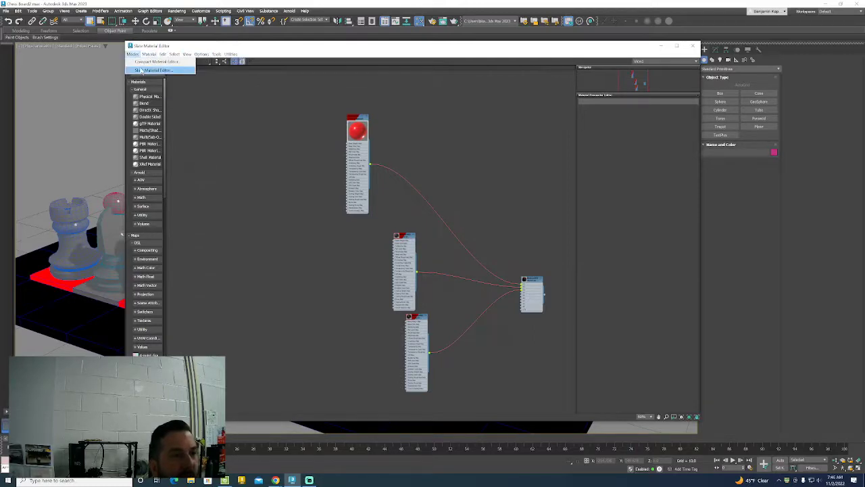
{"action": "left_click", "coordinate": [154, 62]}
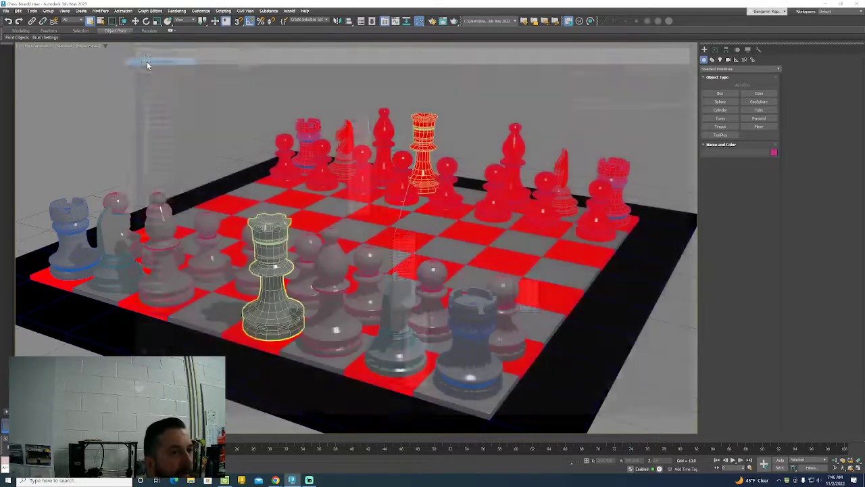
{"action": "left_click_drag", "start_coordinate": [116, 28], "coordinate": [320, 63]}
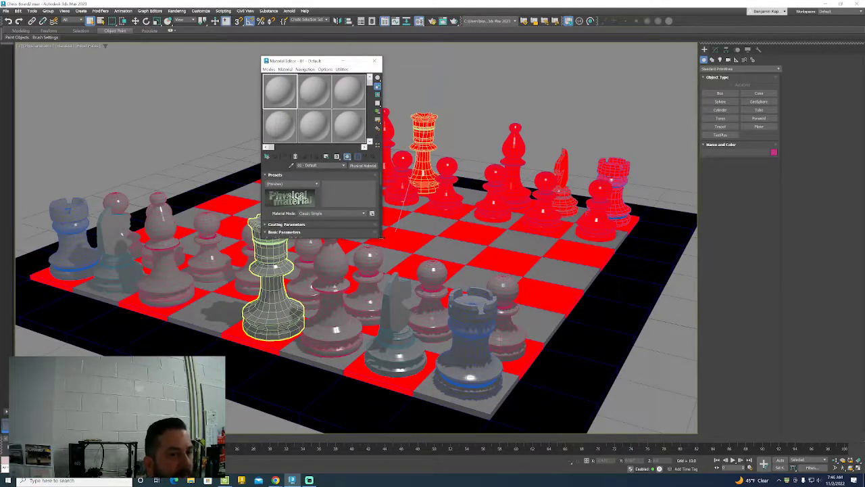
{"action": "left_click_drag", "start_coordinate": [382, 240], "coordinate": [508, 332]}
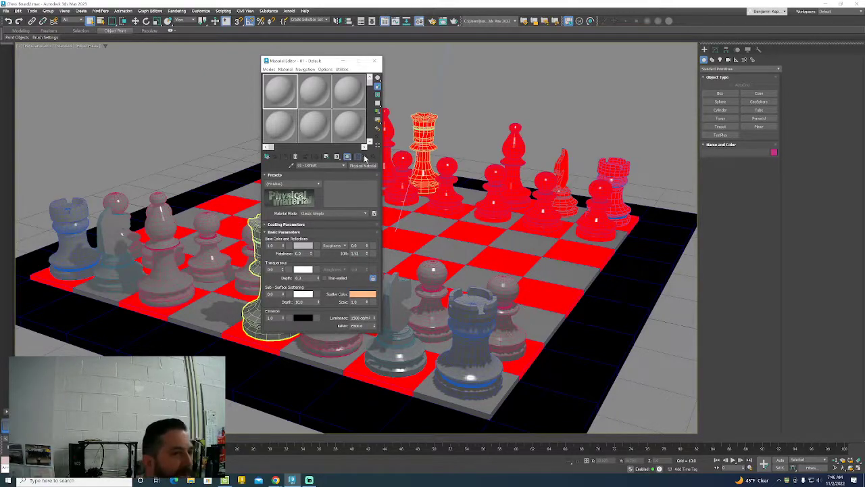
{"action": "left_click", "coordinate": [268, 69]}
Switch back to the Slate Material Editor, move it up-left and enlarge the window.
{"action": "left_click", "coordinate": [278, 86]}
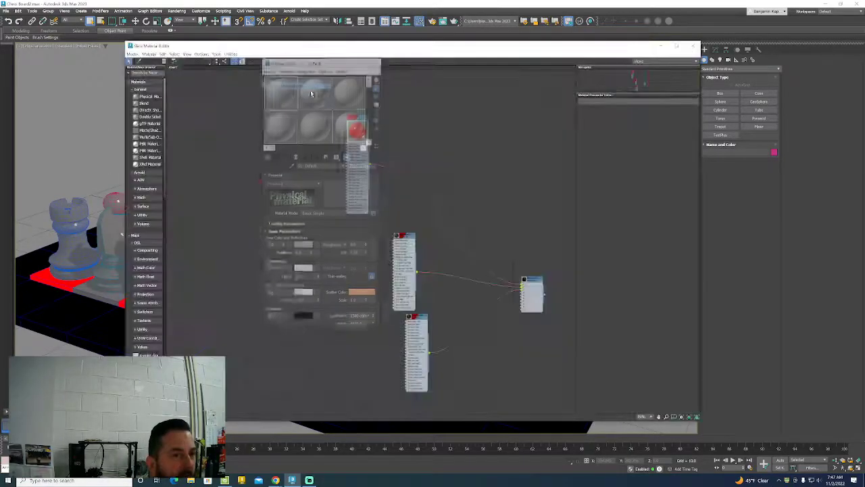
{"action": "left_click_drag", "start_coordinate": [270, 45], "coordinate": [204, 24]}
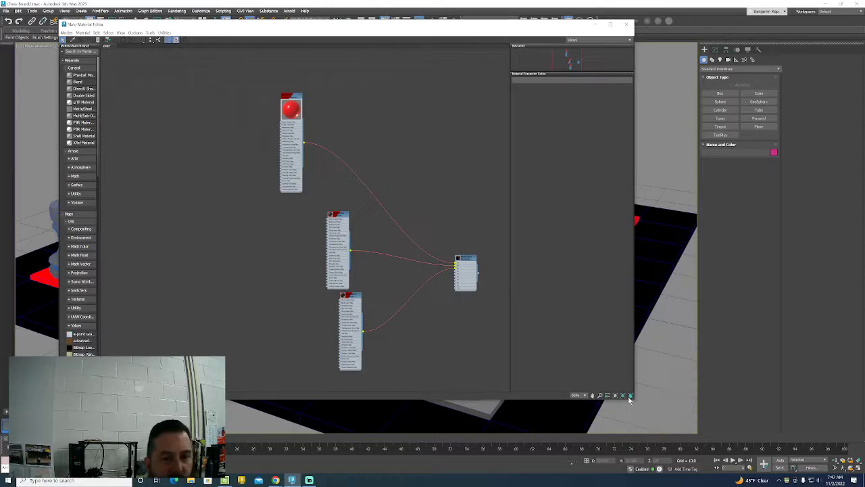
{"action": "left_click_drag", "start_coordinate": [633, 399], "coordinate": [735, 434]}
{"action": "scroll", "coordinate": [421, 201], "scroll_direction": "down", "scroll_amount": 6}
Frame all nodes with Z and align the three material nodes in a column.
{"action": "left_click_drag", "start_coordinate": [424, 206], "coordinate": [418, 203]}
{"action": "scroll", "coordinate": [285, 177], "scroll_direction": "down", "scroll_amount": 4}
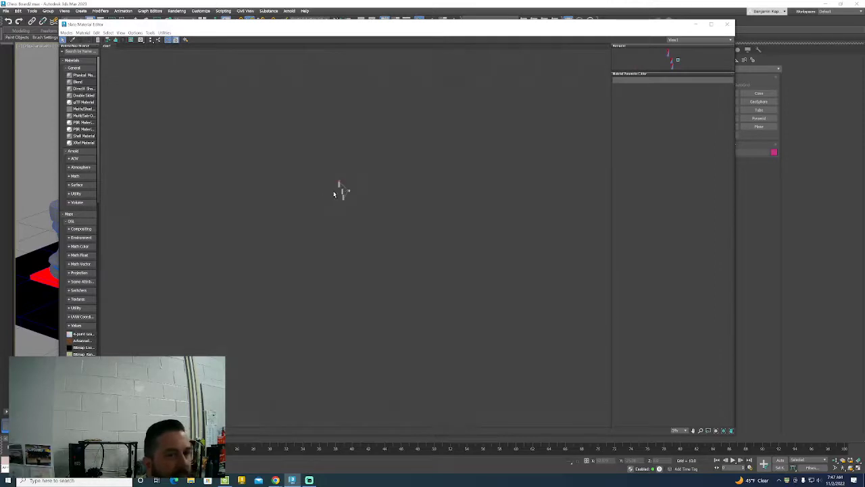
{"action": "key", "text": "z"}
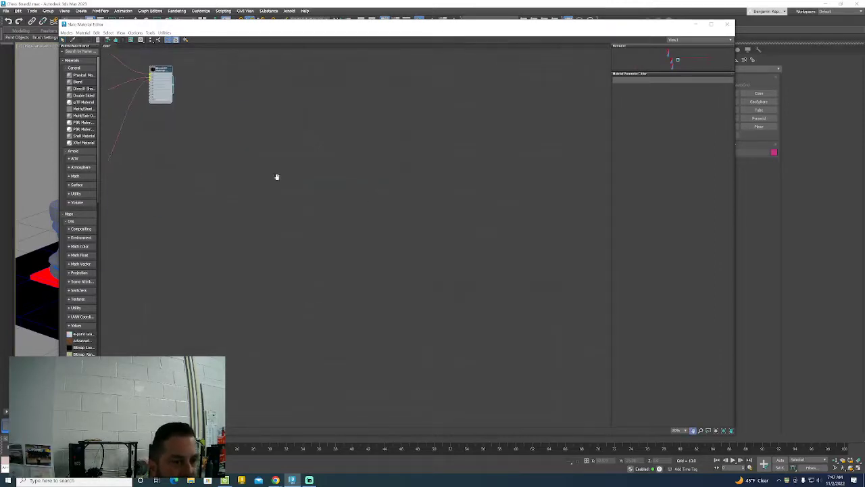
{"action": "left_click_drag", "start_coordinate": [310, 317], "coordinate": [267, 325]}
{"action": "left_click_drag", "start_coordinate": [296, 224], "coordinate": [266, 217]}
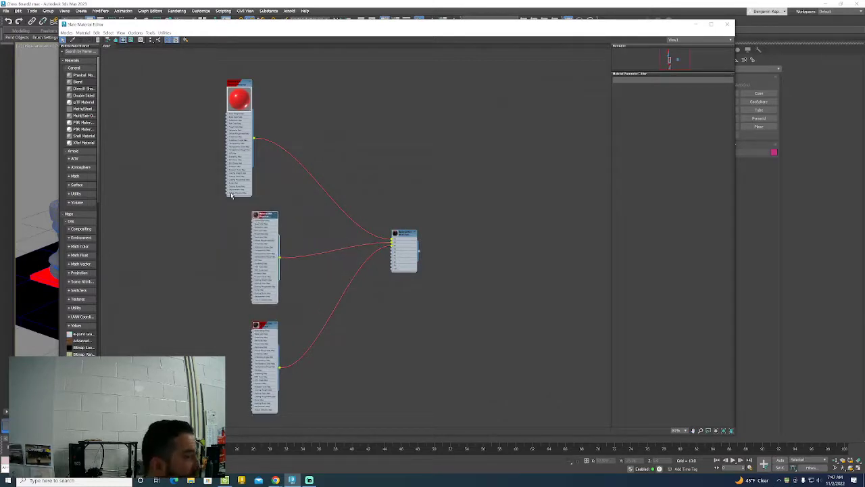
{"action": "left_click_drag", "start_coordinate": [245, 88], "coordinate": [271, 94]}
{"action": "left_click_drag", "start_coordinate": [404, 236], "coordinate": [399, 232]}
{"action": "scroll", "coordinate": [399, 232], "scroll_direction": "up", "scroll_amount": 5}
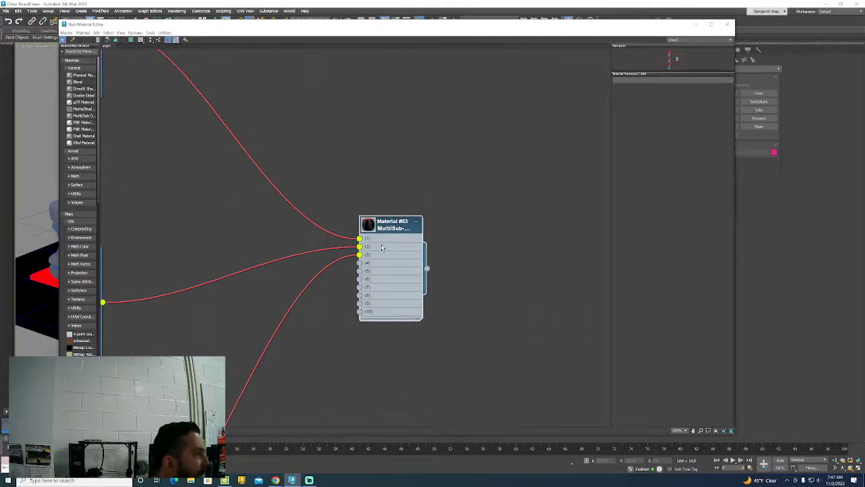
{"action": "scroll", "coordinate": [381, 247], "scroll_direction": "down", "scroll_amount": 5}
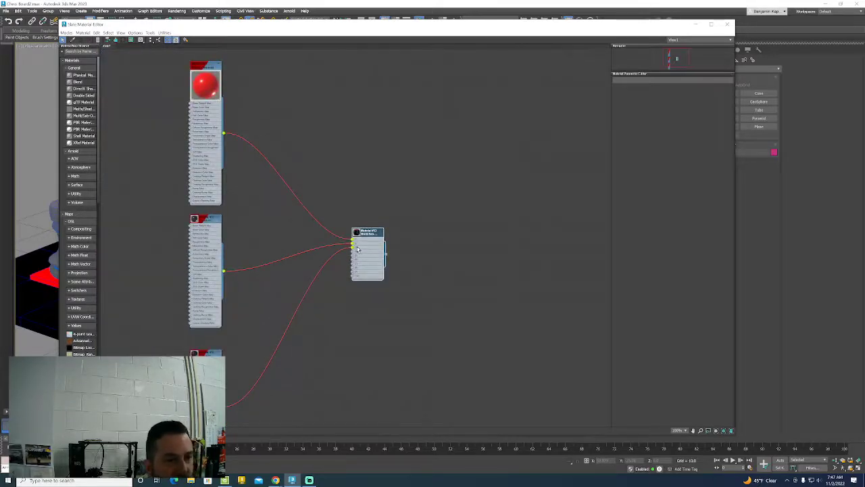
Restore the Slate editor, move it right and pan the Multi/Sub-Object node into view.
{"action": "double_click", "coordinate": [396, 24]}
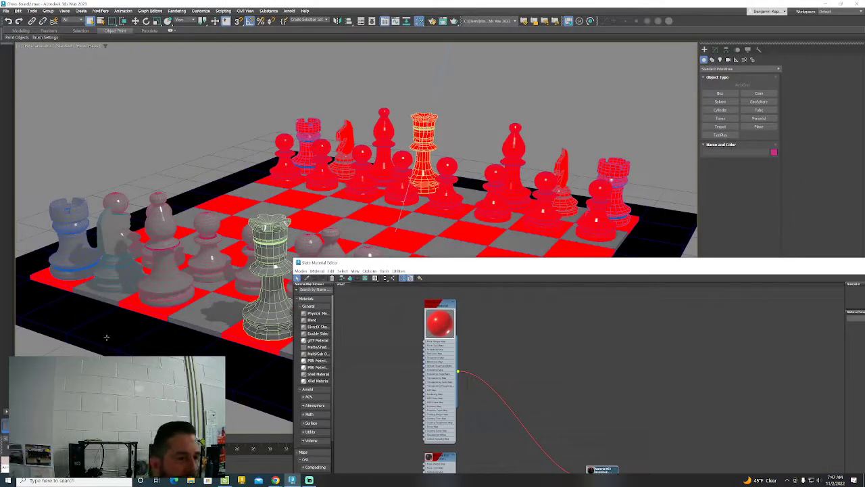
{"action": "mouse_move", "coordinate": [435, 268]}
{"action": "left_mouse_down"}
{"action": "mouse_move", "coordinate": [453, 259]}
{"action": "mouse_move", "coordinate": [447, 266]}
{"action": "left_mouse_up"}
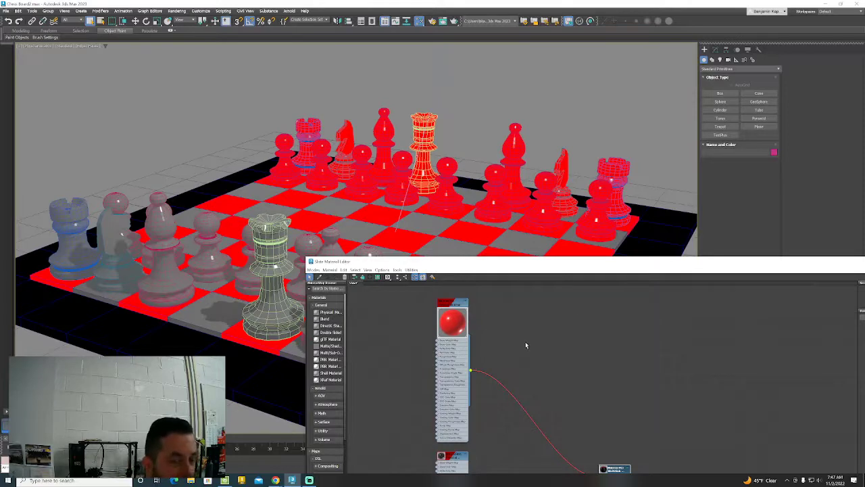
{"action": "middle_click_drag", "start_coordinate": [462, 350], "coordinate": [439, 322]}
{"action": "left_click_drag", "start_coordinate": [593, 445], "coordinate": [598, 435]}
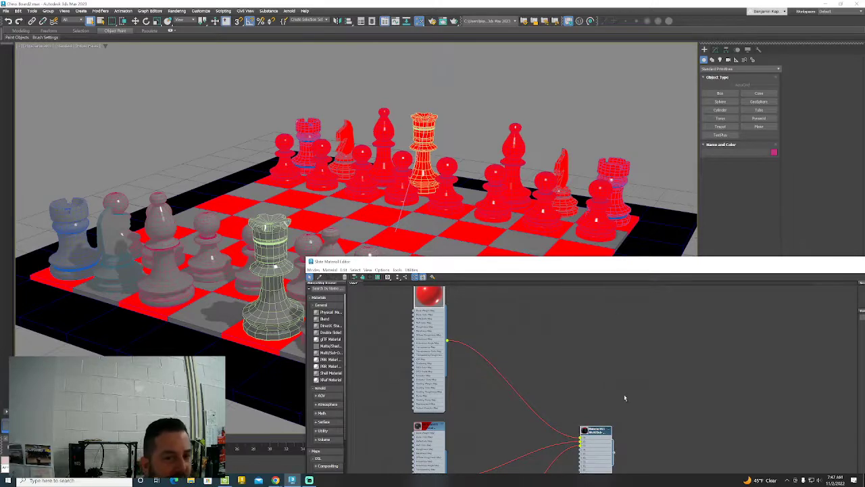
Drag the top red Physical Material across the board onto the red chess pieces.
{"action": "left_click", "coordinate": [424, 310]}
{"action": "middle_click_drag", "start_coordinate": [453, 313], "coordinate": [456, 353]}
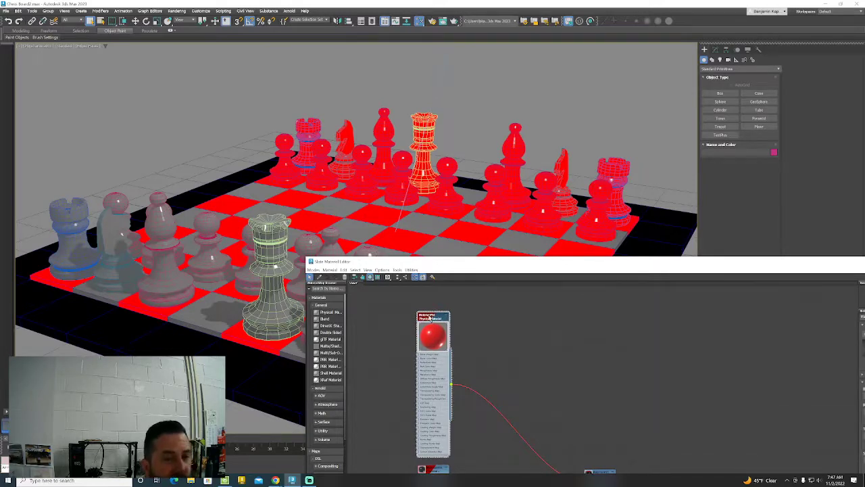
{"action": "left_click_drag", "start_coordinate": [451, 386], "coordinate": [539, 216]}
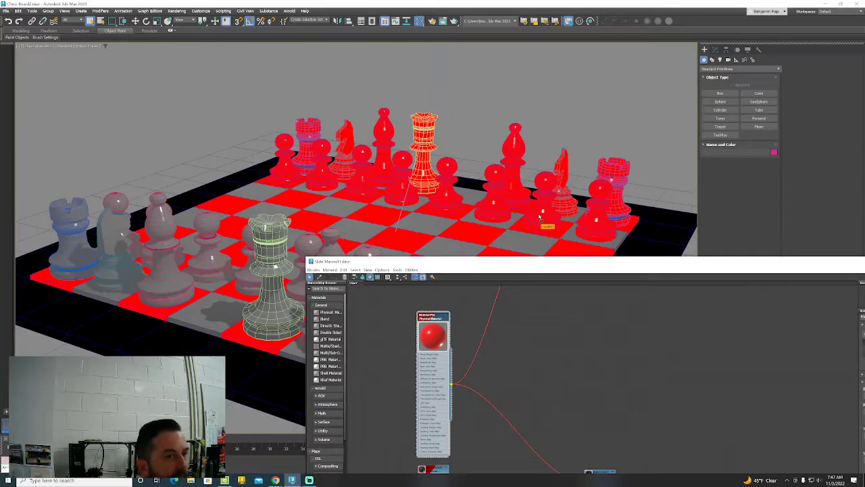
{"action": "left_click_drag", "start_coordinate": [539, 225], "coordinate": [483, 371]}
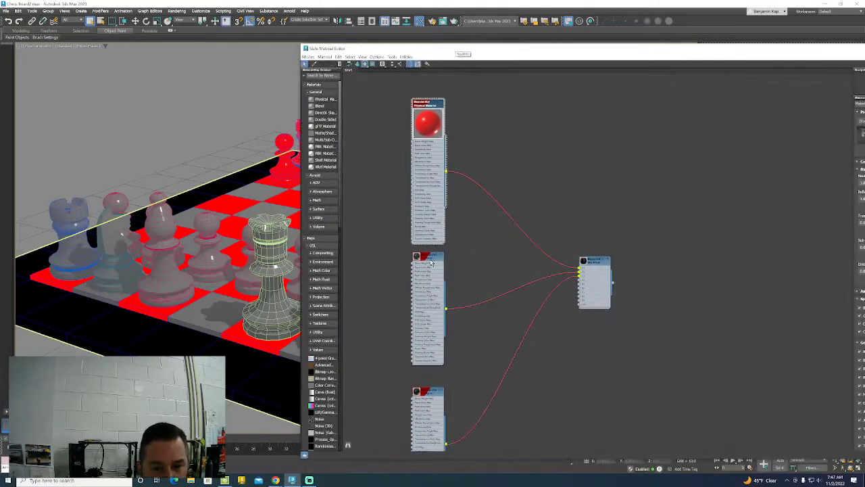
Select the top Physical Material node and drag it onto a red chess piece.
{"action": "left_click", "coordinate": [432, 257]}
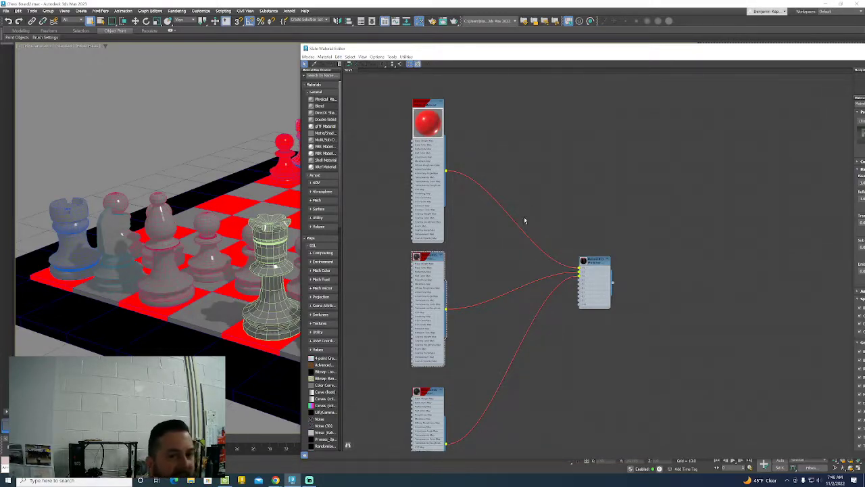
{"action": "left_click_drag", "start_coordinate": [598, 265], "coordinate": [244, 323]}
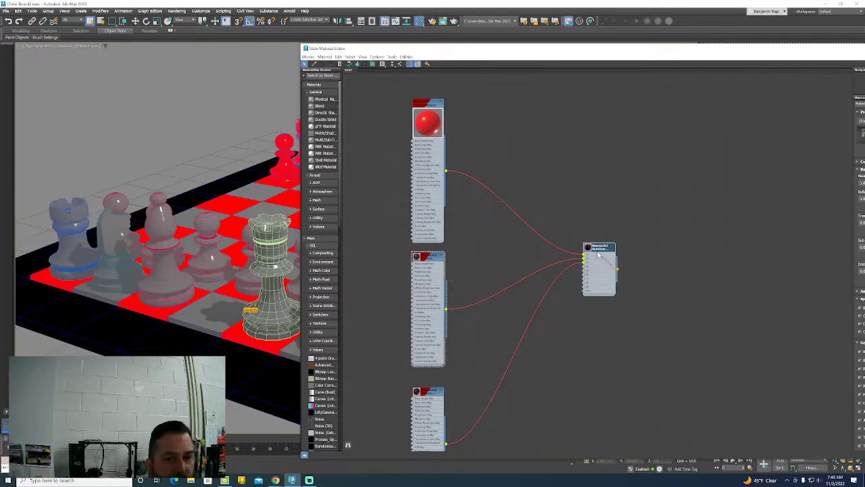
{"action": "left_click", "coordinate": [445, 173]}
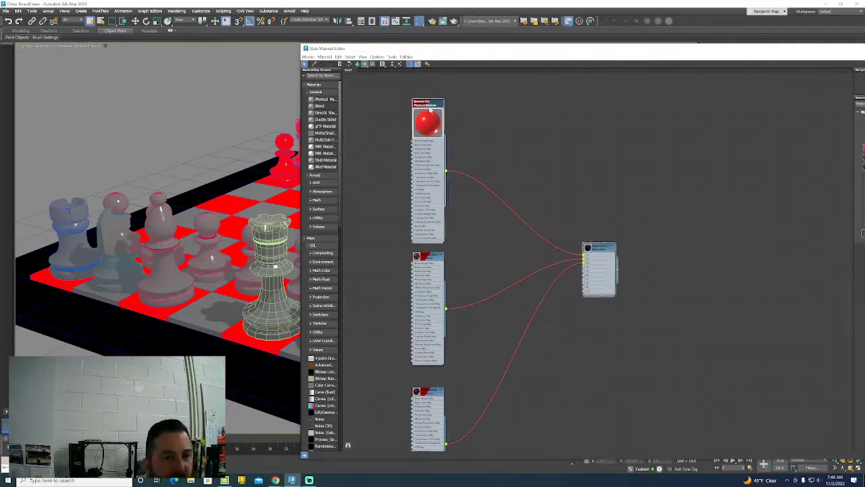
{"action": "left_click_drag", "start_coordinate": [444, 173], "coordinate": [282, 150]}
{"action": "left_click_drag", "start_coordinate": [313, 125], "coordinate": [312, 125]}
Pan the node view and move the Slate editor aside to uncover the camera viewport.
{"action": "right_click", "coordinate": [443, 165]}
{"action": "left_click", "coordinate": [421, 154]}
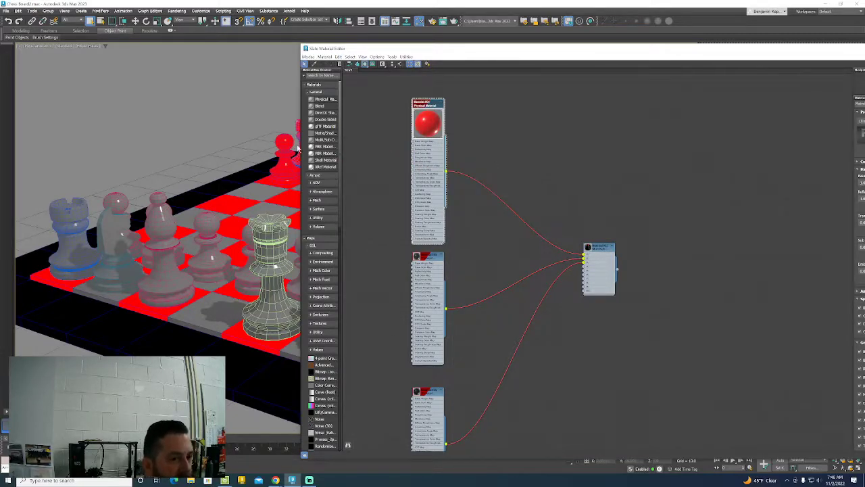
{"action": "middle_click_drag", "start_coordinate": [469, 234], "coordinate": [468, 252]}
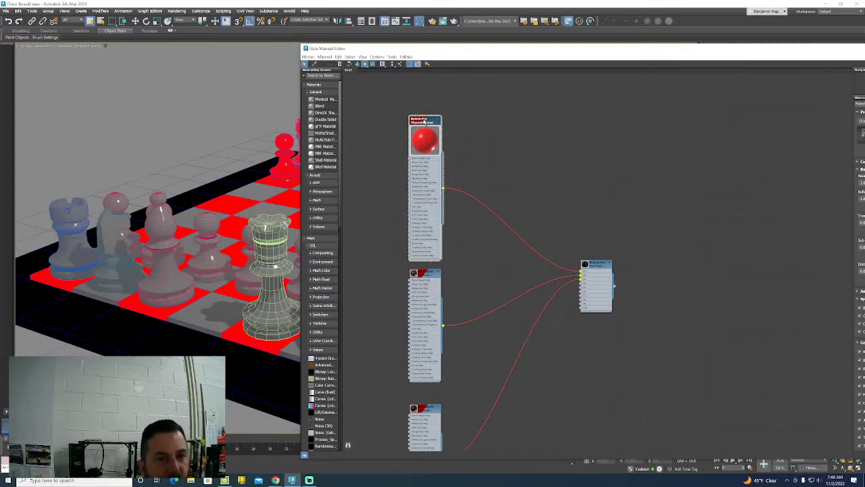
{"action": "left_click_drag", "start_coordinate": [583, 47], "coordinate": [360, 292]}
Render the PhysCamera001 view with Shift+Q and let the render finish.
{"action": "key", "text": "shift+q"}
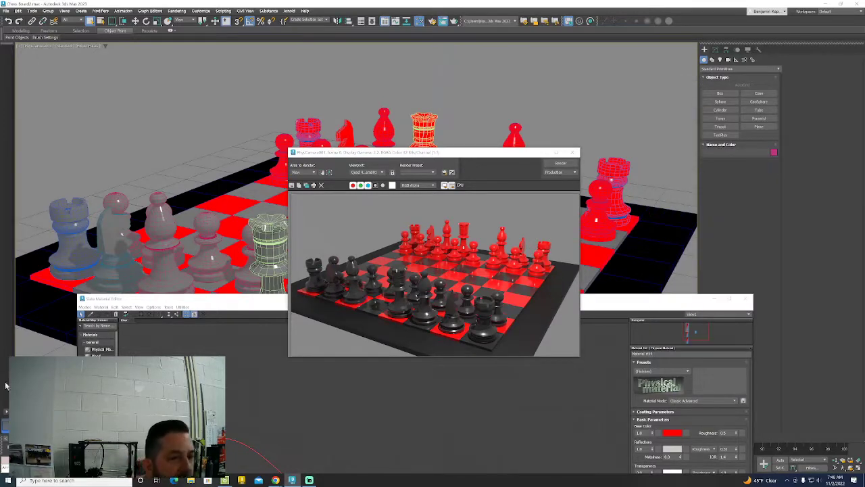
Close the rendered frame and bring the Slate Material Editor back over the viewport.
{"action": "left_click", "coordinate": [573, 152]}
{"action": "left_click_drag", "start_coordinate": [317, 302], "coordinate": [317, 93]}
{"action": "left_click_drag", "start_coordinate": [206, 161], "coordinate": [223, 162]}
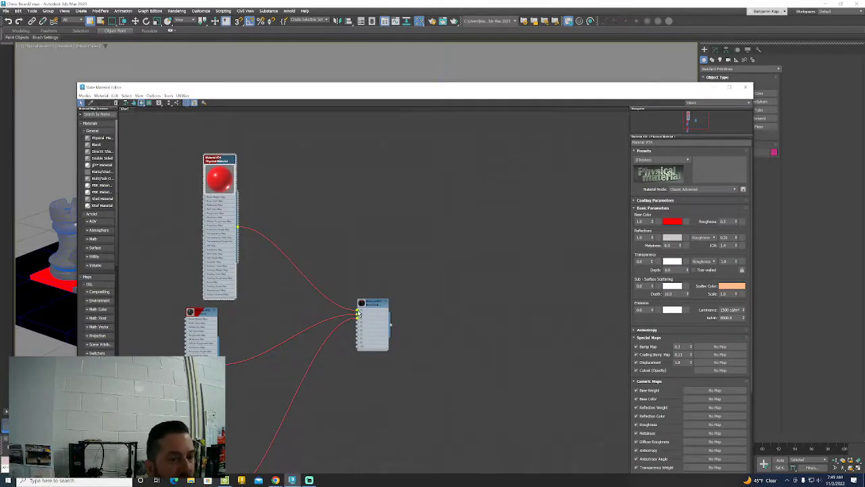
{"action": "scroll", "coordinate": [357, 312], "scroll_direction": "up", "scroll_amount": 4}
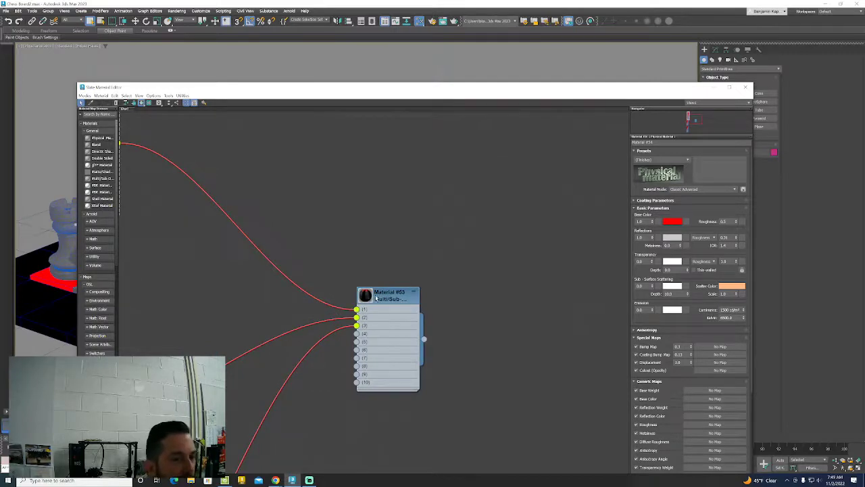
Open the Multi/Sub slot parameters, then select and delete the red Physical Material node.
{"action": "double_click", "coordinate": [377, 298]}
{"action": "scroll", "coordinate": [343, 317], "scroll_direction": "down", "scroll_amount": 4}
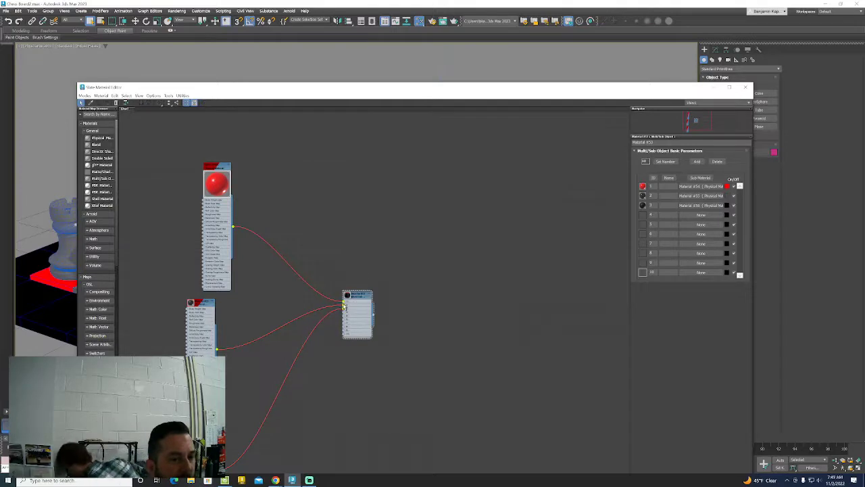
{"action": "right_click", "coordinate": [339, 298]}
{"action": "right_click", "coordinate": [325, 299]}
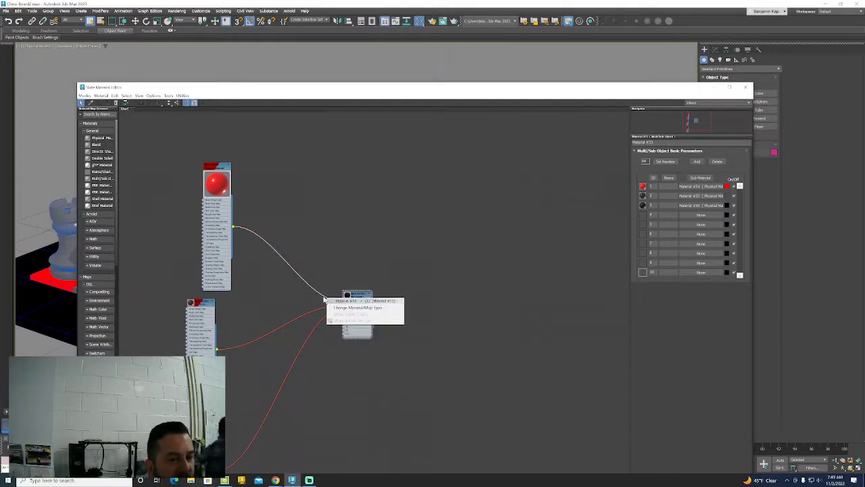
{"action": "left_click", "coordinate": [217, 169]}
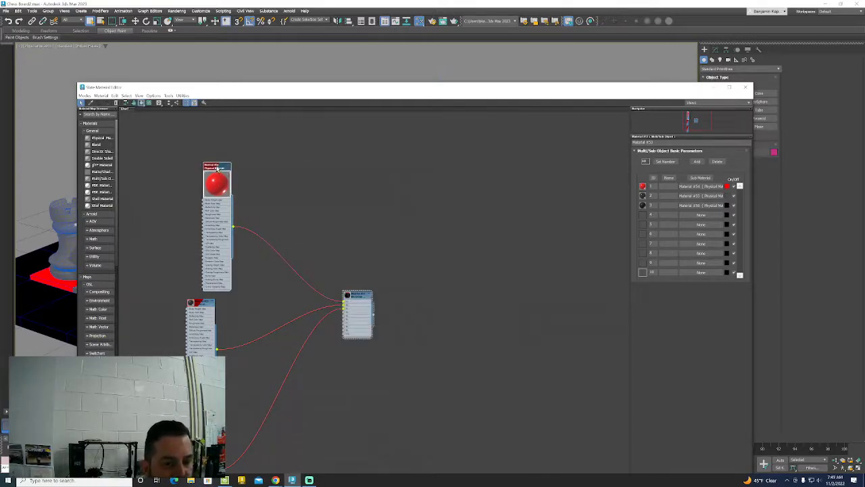
{"action": "key", "text": "Delete"}
Delete the second old material node and recentre the node view on Multi/Sub.
{"action": "double_click", "coordinate": [209, 299]}
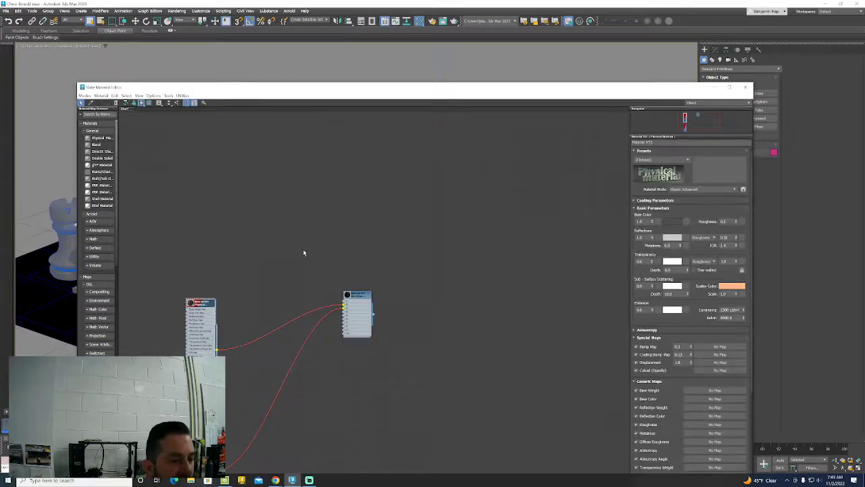
{"action": "key", "text": "Delete"}
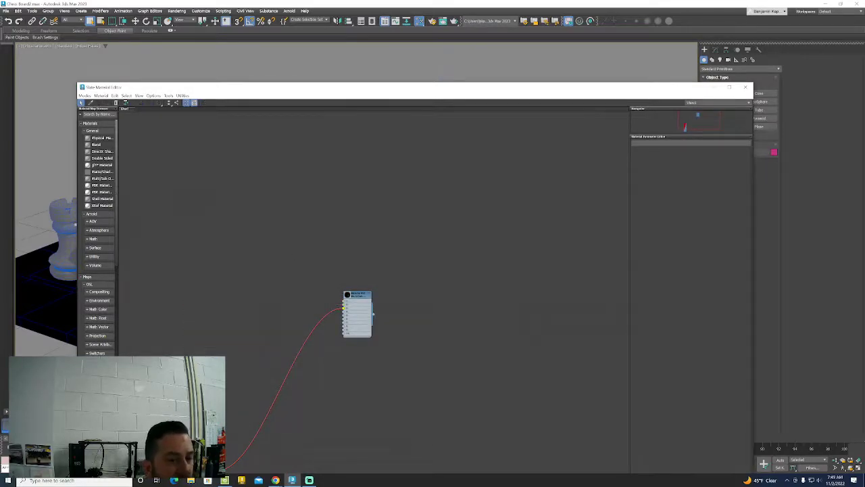
{"action": "left_click_drag", "start_coordinate": [277, 92], "coordinate": [623, 321]}
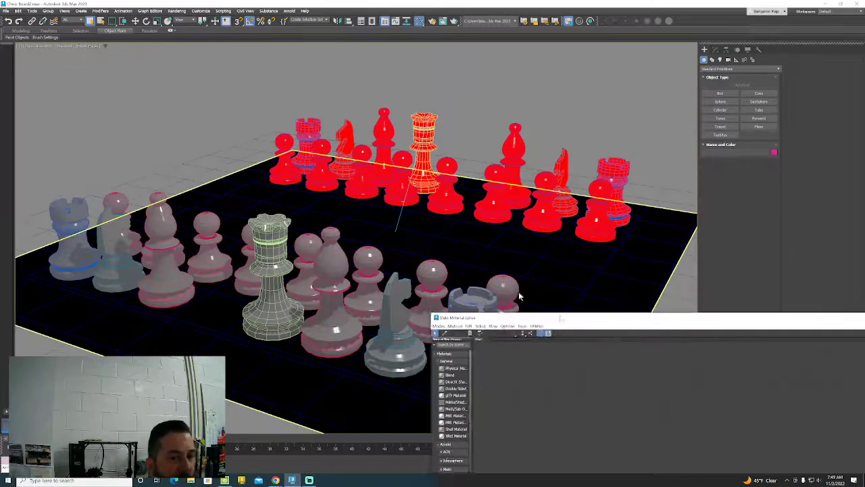
{"action": "left_click_drag", "start_coordinate": [458, 313], "coordinate": [115, 86]}
{"action": "scroll", "coordinate": [234, 260], "scroll_direction": "up", "scroll_amount": 2}
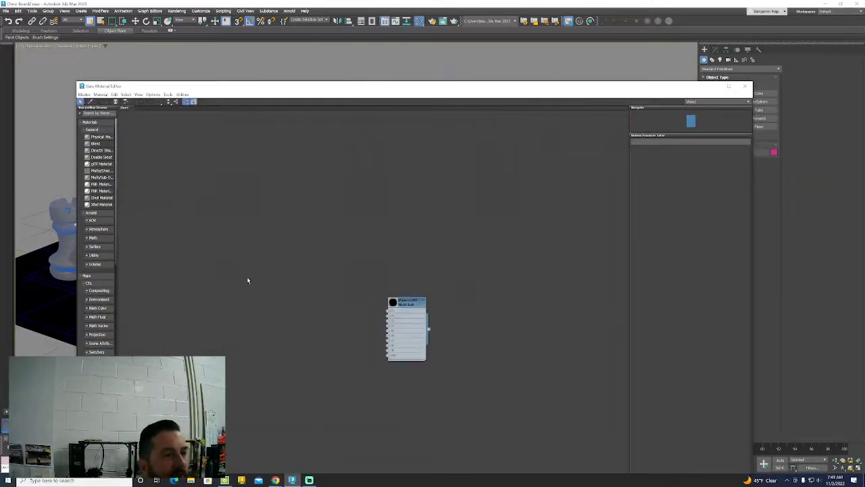
{"action": "middle_click_drag", "start_coordinate": [254, 281], "coordinate": [264, 241]}
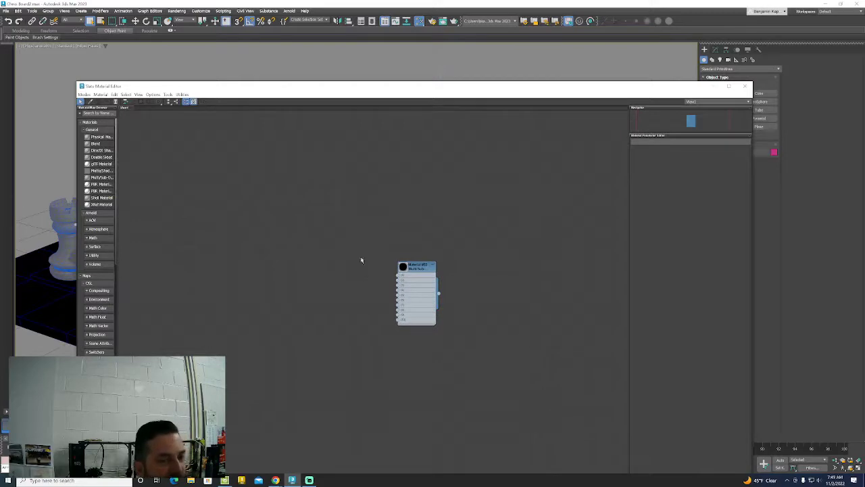
Place two trial Physical Material nodes from the material list and delete both.
{"action": "left_click", "coordinate": [98, 136]}
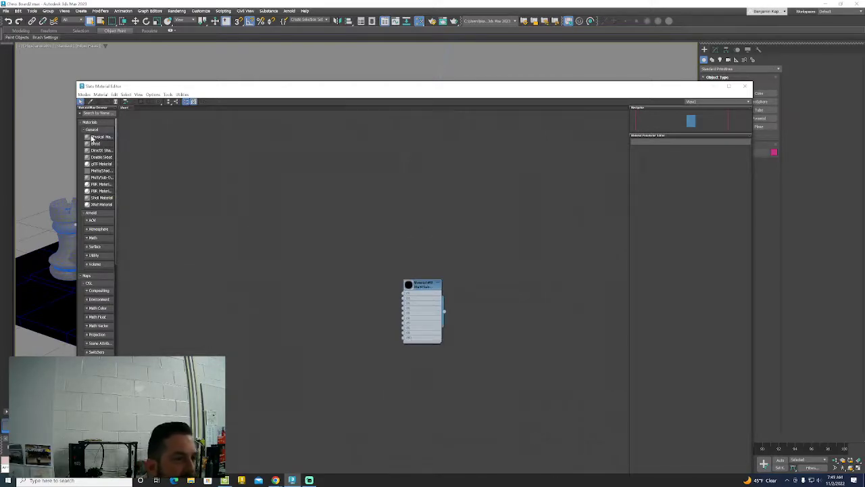
{"action": "left_click", "coordinate": [284, 200]}
{"action": "left_click_drag", "start_coordinate": [270, 198], "coordinate": [293, 170]}
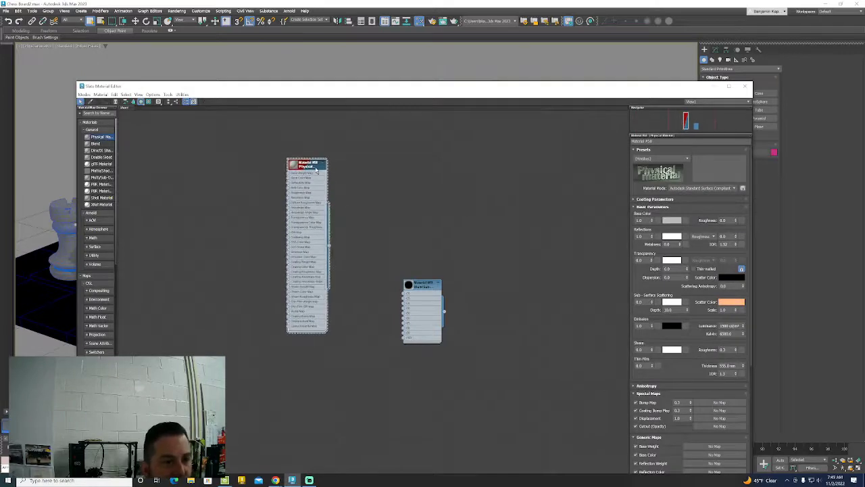
{"action": "key", "text": "Delete"}
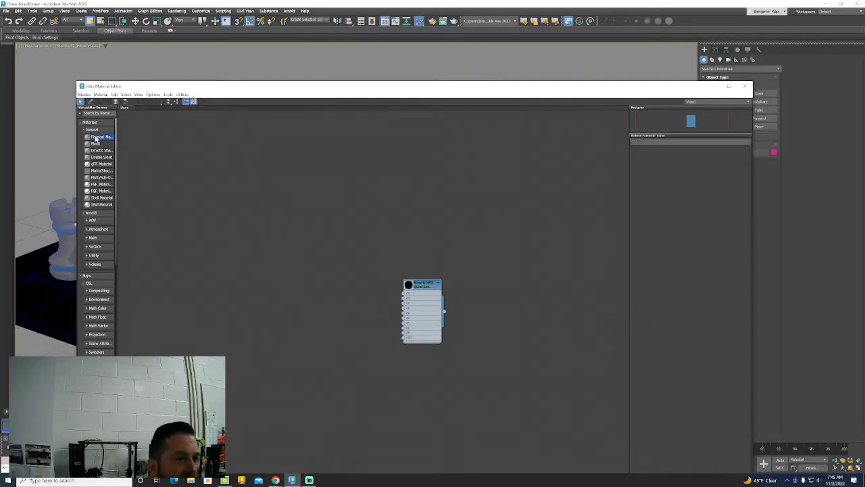
{"action": "left_click_drag", "start_coordinate": [96, 140], "coordinate": [295, 216]}
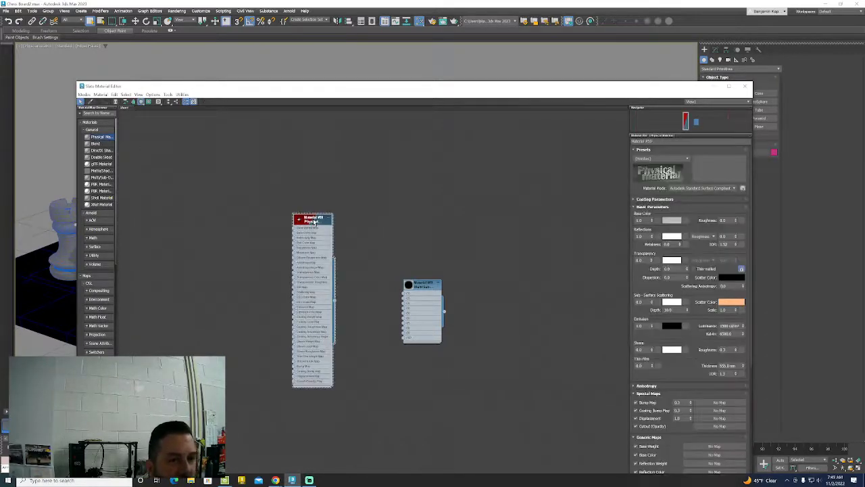
{"action": "key", "text": "Delete"}
Create a Physical Material from the canvas menu (Materials > General) and wire it to Multi/Sub slot 1.
{"action": "right_click", "coordinate": [309, 192]}
{"action": "mouse_move", "coordinate": [362, 196]}
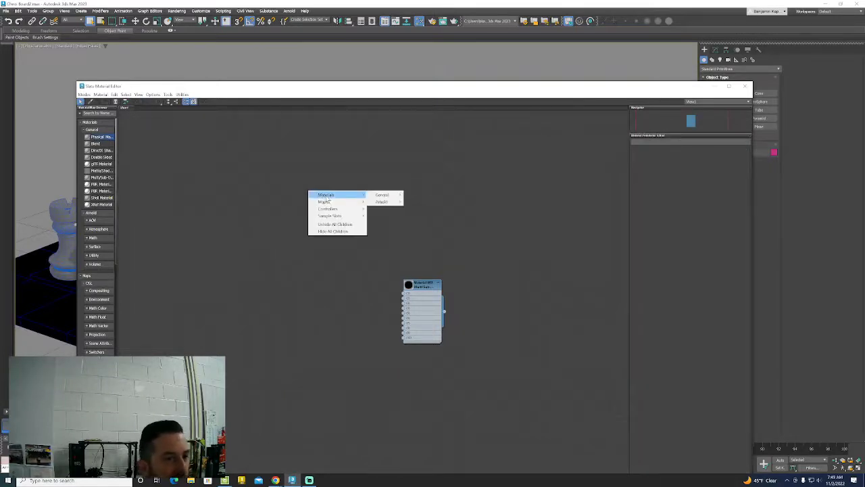
{"action": "mouse_move", "coordinate": [396, 203]}
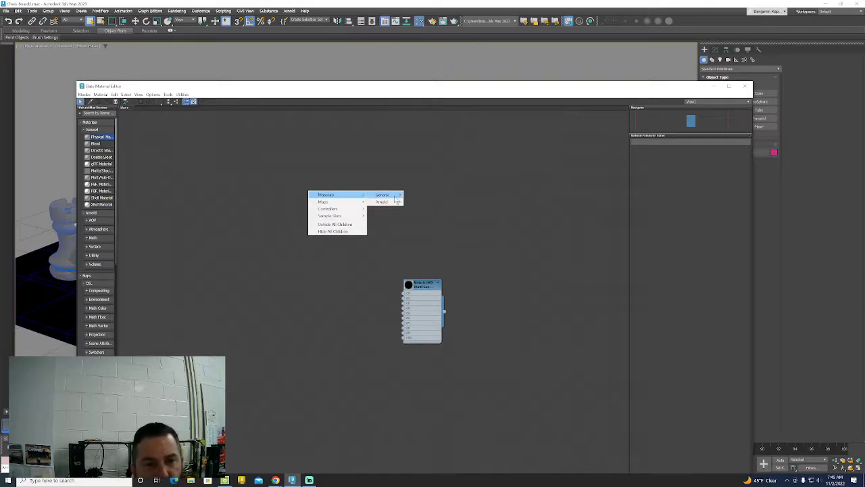
{"action": "left_click", "coordinate": [424, 194]}
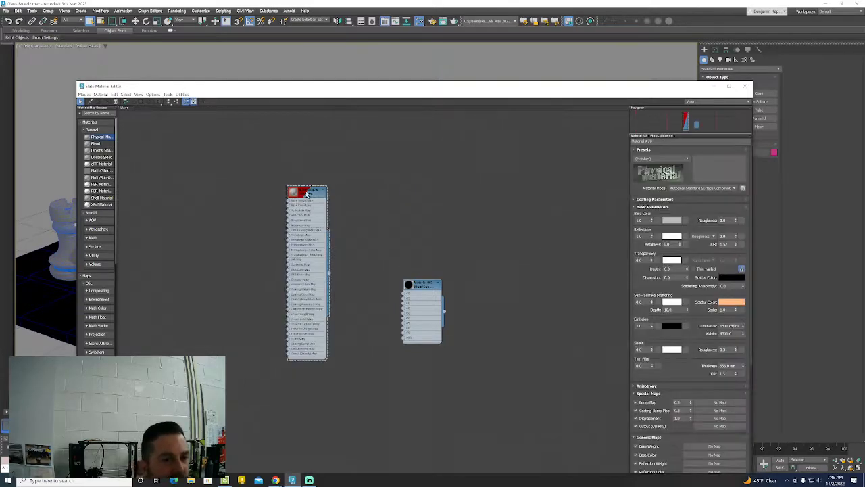
{"action": "left_click_drag", "start_coordinate": [301, 191], "coordinate": [268, 116]}
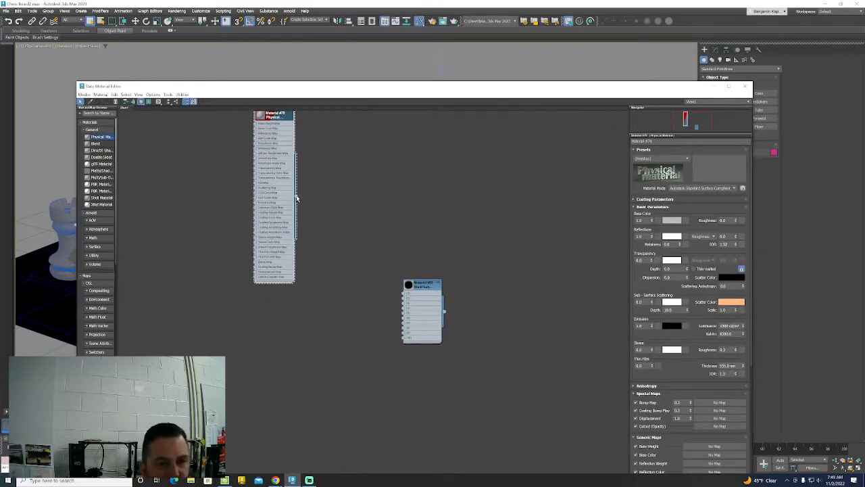
{"action": "left_click_drag", "start_coordinate": [296, 196], "coordinate": [404, 291]}
{"action": "middle_click_drag", "start_coordinate": [396, 228], "coordinate": [377, 328]}
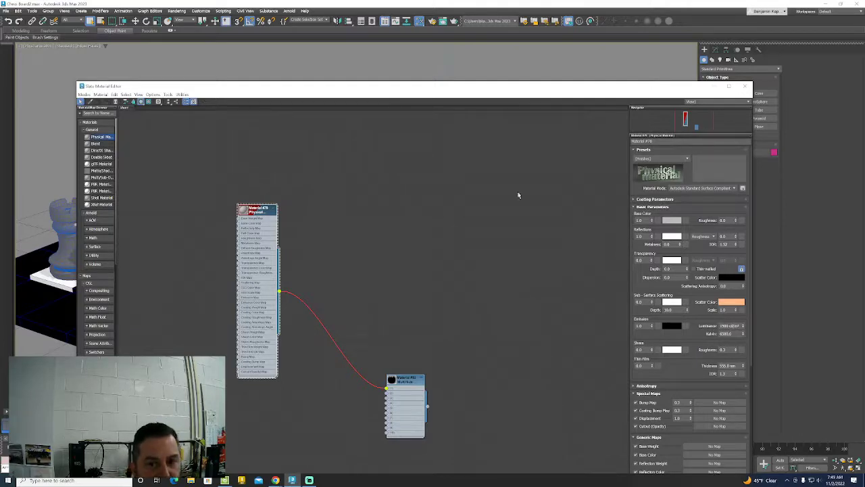
{"action": "left_click", "coordinate": [680, 158]}
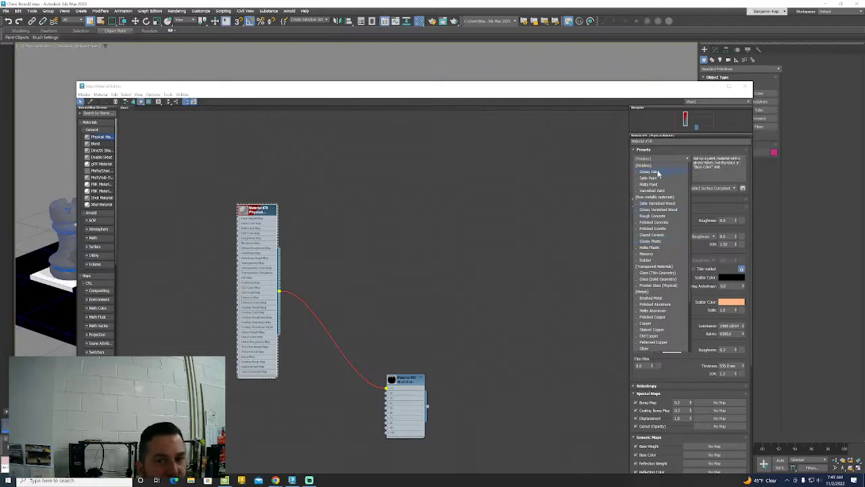
Try the Glossy Paint preset, then set the new material to Matte Aluminum.
{"action": "left_click", "coordinate": [263, 211]}
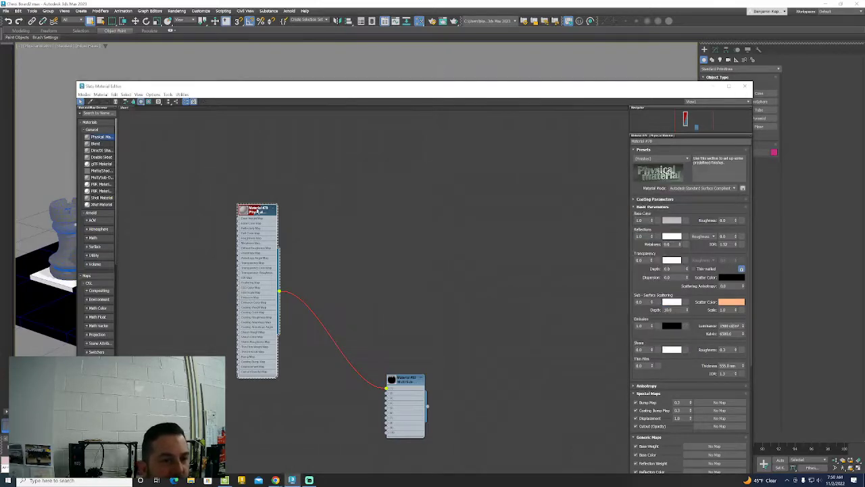
{"action": "left_click", "coordinate": [661, 159]}
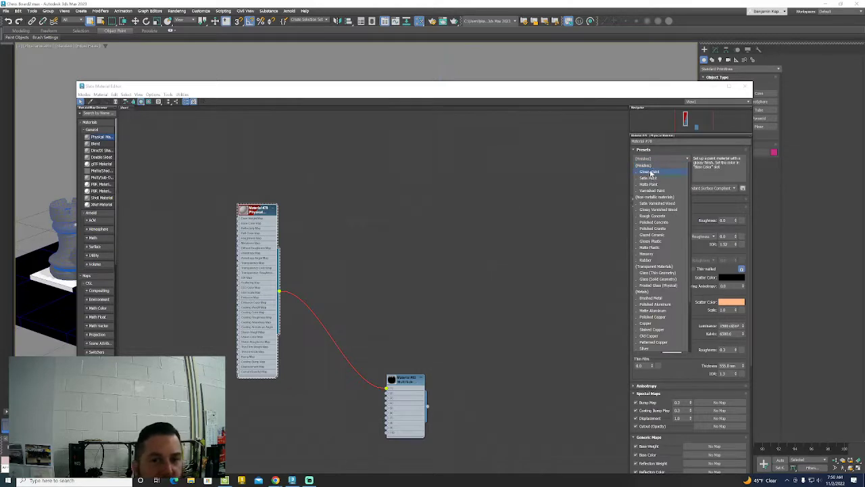
{"action": "left_click", "coordinate": [649, 172]}
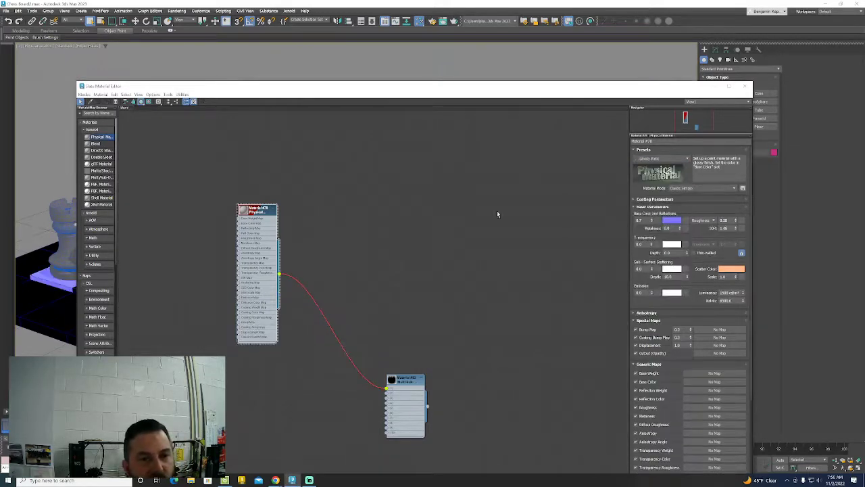
{"action": "left_click", "coordinate": [648, 160]}
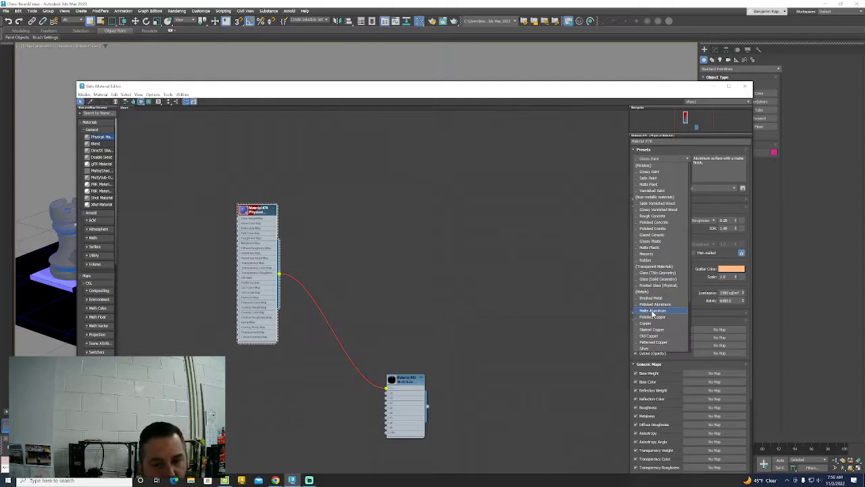
{"action": "left_click", "coordinate": [652, 311]}
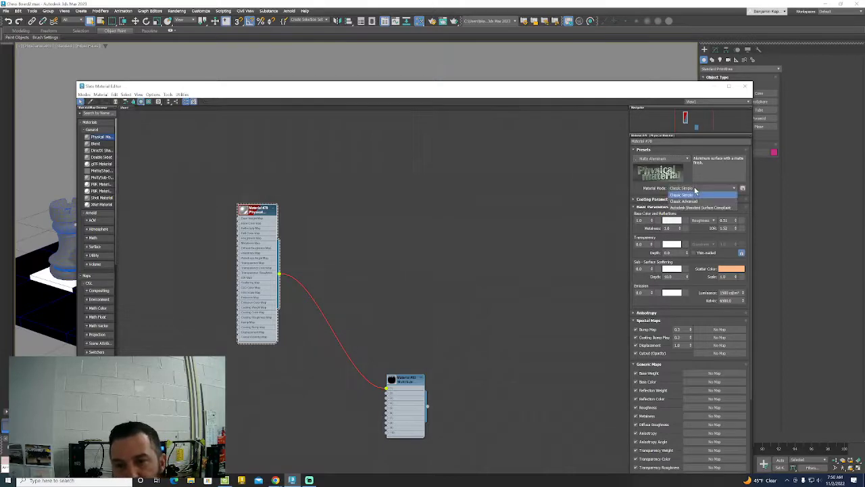
{"action": "left_click", "coordinate": [667, 158]}
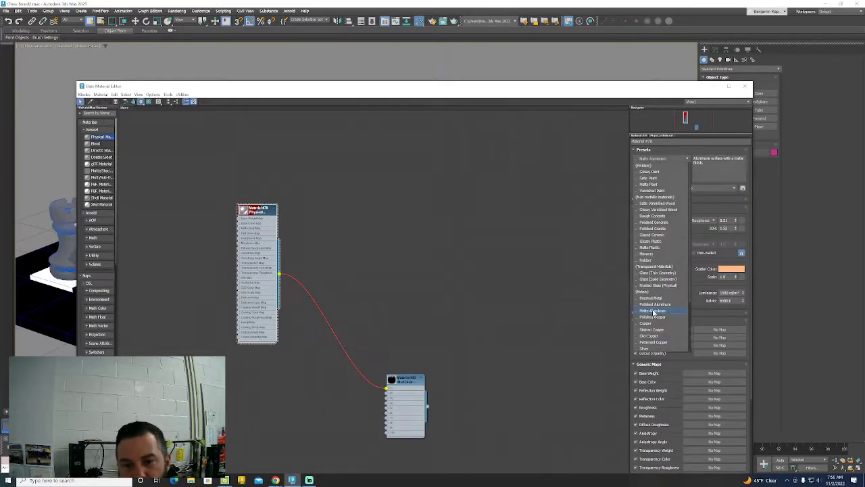
{"action": "left_click", "coordinate": [653, 311]}
Reposition the Material #78 and Multi/Sub nodes and pan the node view up.
{"action": "left_click_drag", "start_coordinate": [262, 210], "coordinate": [280, 193]}
{"action": "left_click_drag", "start_coordinate": [411, 378], "coordinate": [427, 384]}
{"action": "middle_click_drag", "start_coordinate": [415, 301], "coordinate": [431, 223]}
Create another Physical Material, wire it into the multi-material and apply the Stained Copper preset.
{"action": "right_click", "coordinate": [286, 327]}
{"action": "mouse_move", "coordinate": [304, 329]}
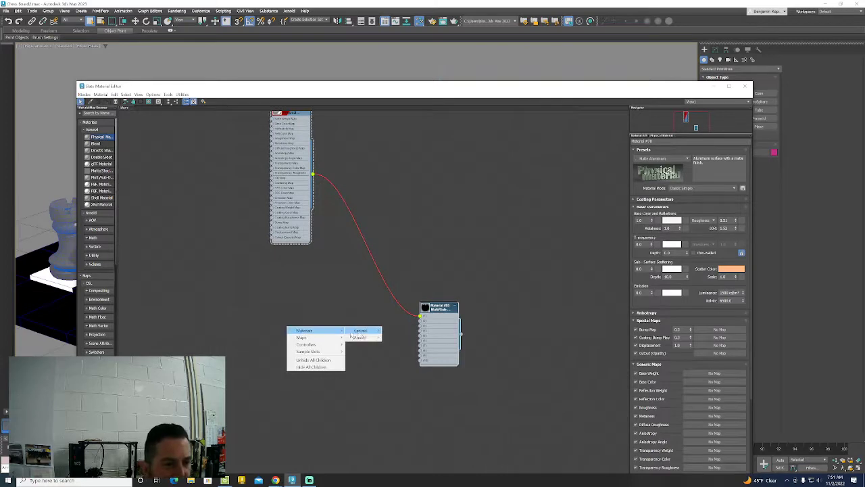
{"action": "mouse_move", "coordinate": [360, 330]}
{"action": "left_click", "coordinate": [400, 331]}
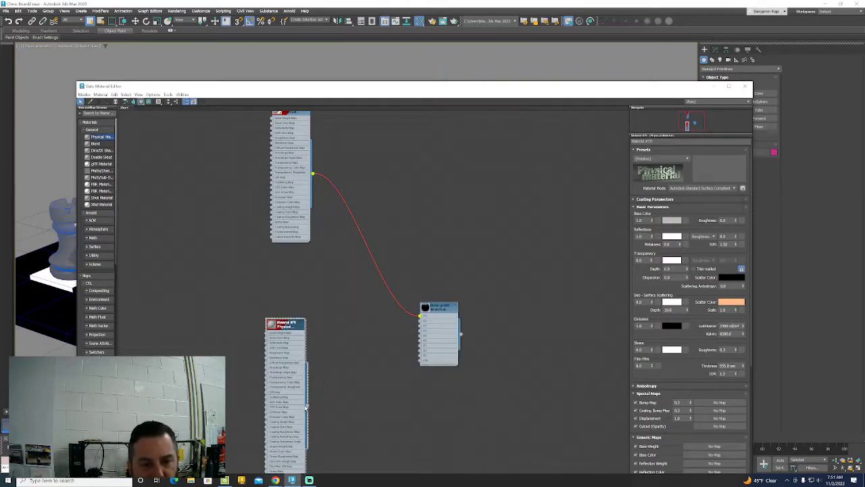
{"action": "left_click_drag", "start_coordinate": [306, 406], "coordinate": [420, 317]}
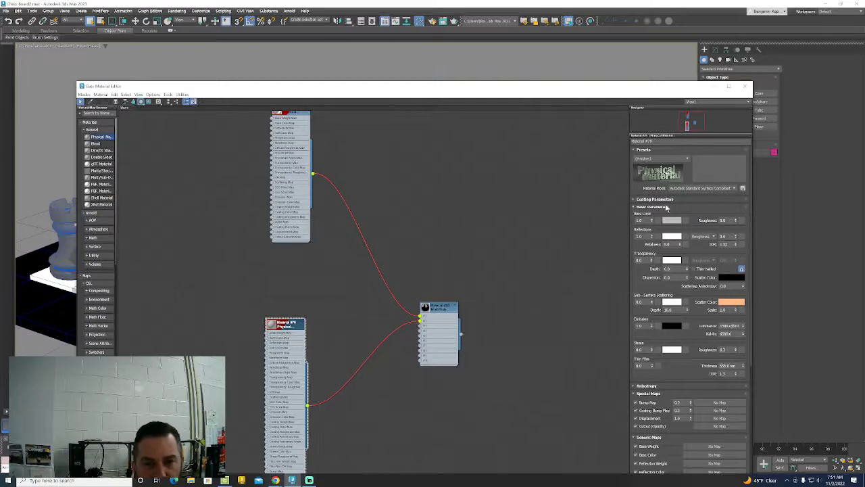
{"action": "left_click", "coordinate": [661, 158]}
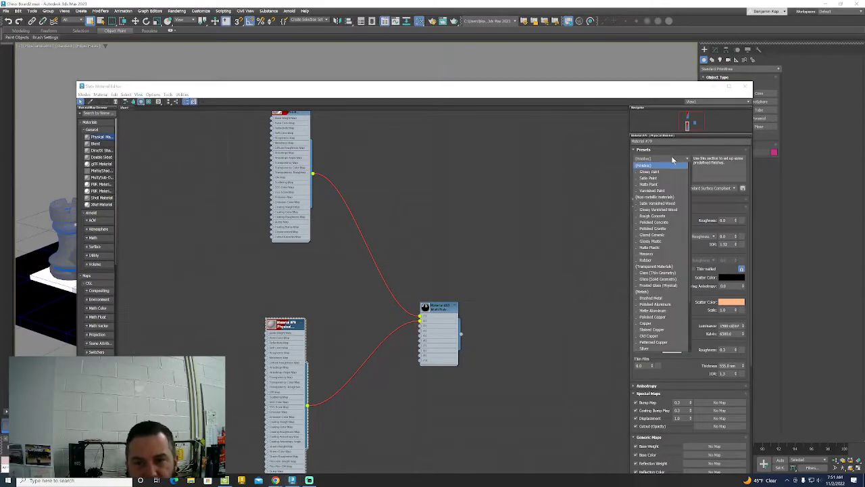
{"action": "left_click", "coordinate": [652, 329]}
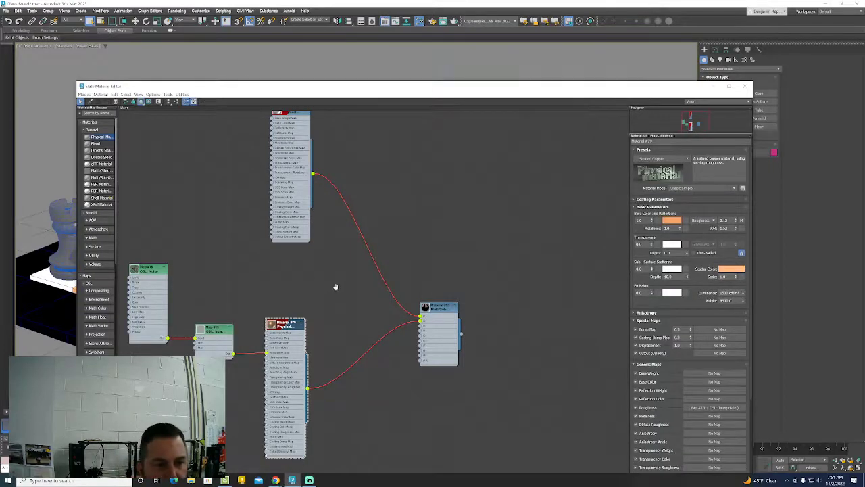
Move the editor aside and draw a large flat box around the chessboard.
{"action": "middle_click_drag", "start_coordinate": [336, 286], "coordinate": [440, 228]}
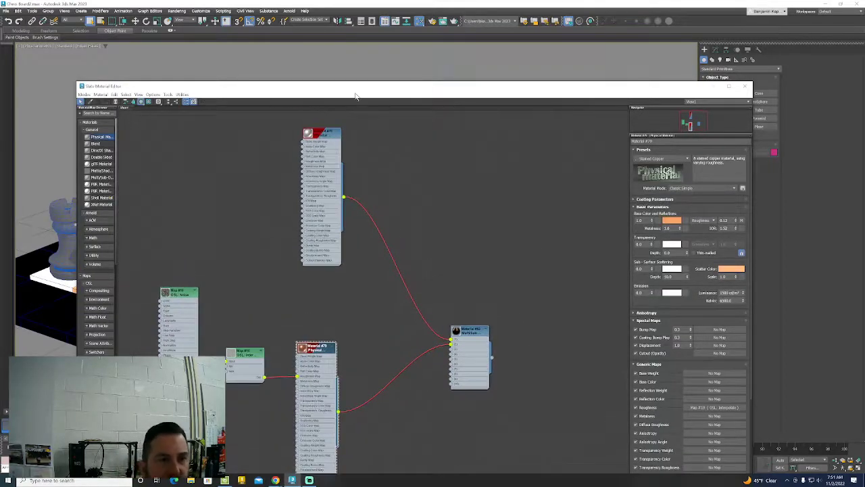
{"action": "left_click_drag", "start_coordinate": [356, 96], "coordinate": [803, 263]}
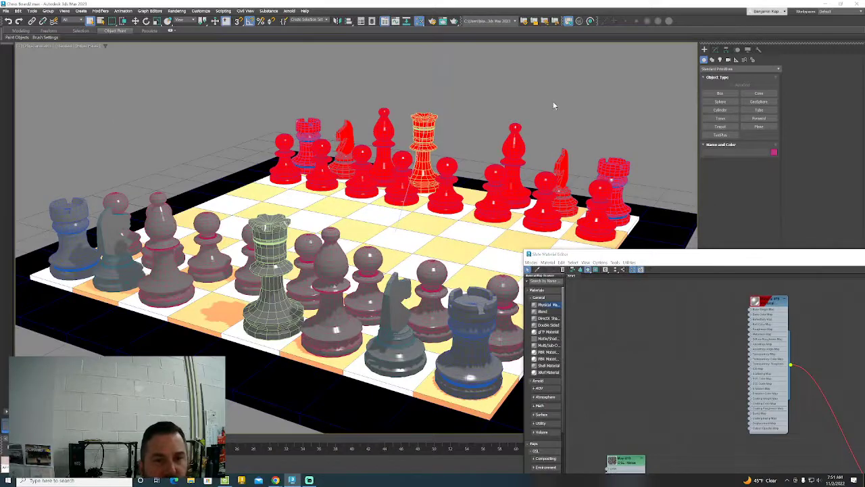
{"action": "middle_click_drag", "start_coordinate": [546, 122], "coordinate": [521, 104]}
{"action": "left_click_drag", "start_coordinate": [645, 260], "coordinate": [571, 213]}
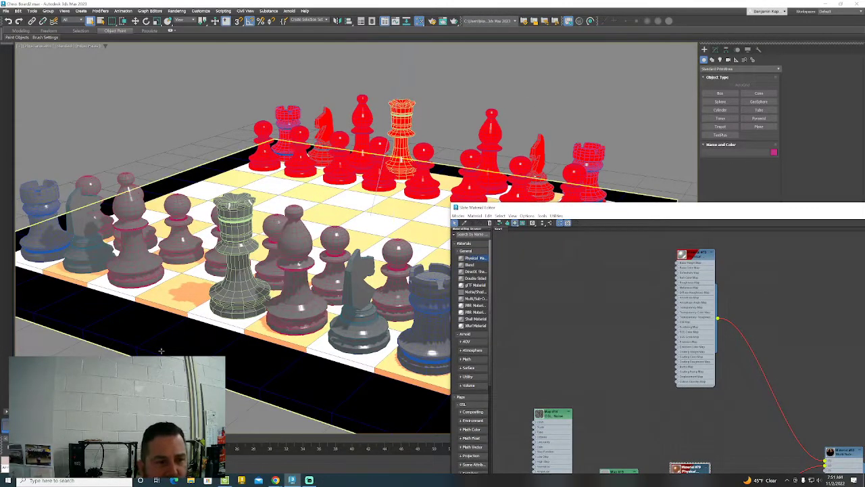
{"action": "left_click_drag", "start_coordinate": [135, 354], "coordinate": [473, 175]}
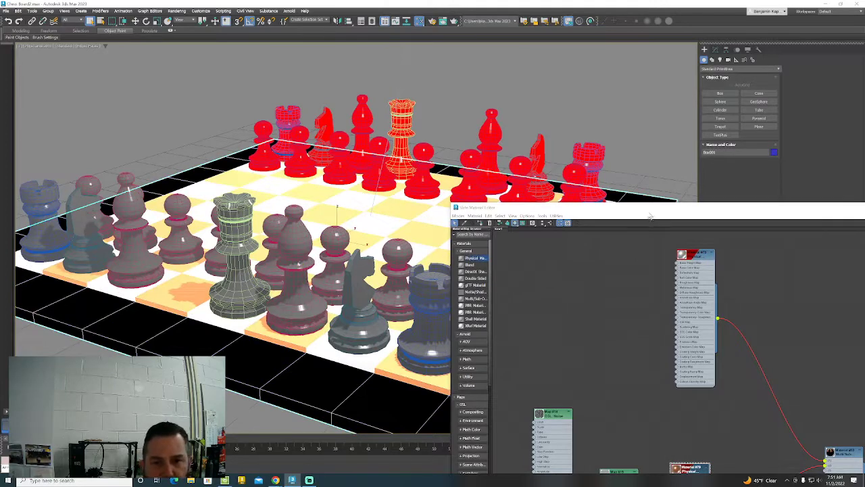
{"action": "left_click_drag", "start_coordinate": [650, 211], "coordinate": [466, 81]}
Assign the copper material to the board box, also wire it to Multi/Sub, and minimise the editor.
{"action": "left_click_drag", "start_coordinate": [530, 404], "coordinate": [196, 338]}
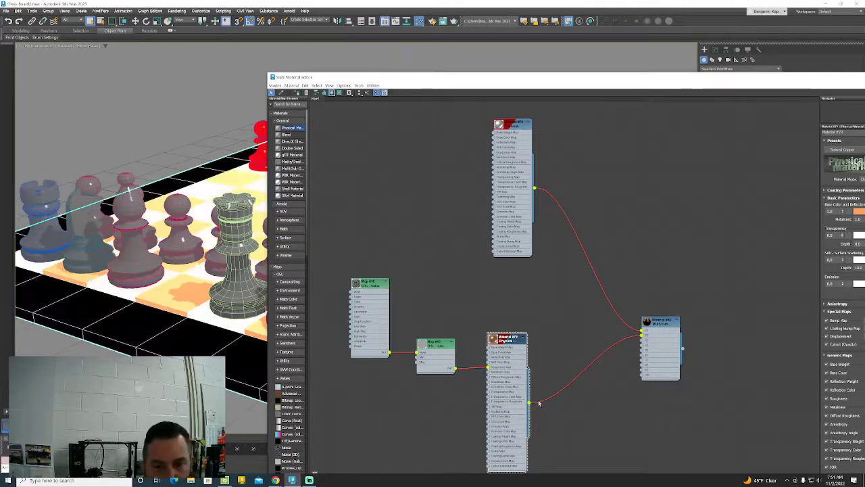
{"action": "left_click_drag", "start_coordinate": [530, 404], "coordinate": [643, 333]}
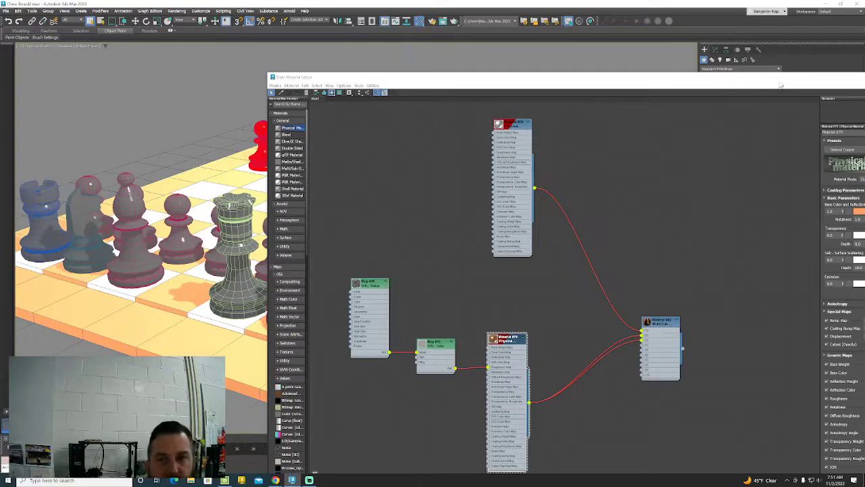
{"action": "left_click_drag", "start_coordinate": [610, 77], "coordinate": [365, 173]}
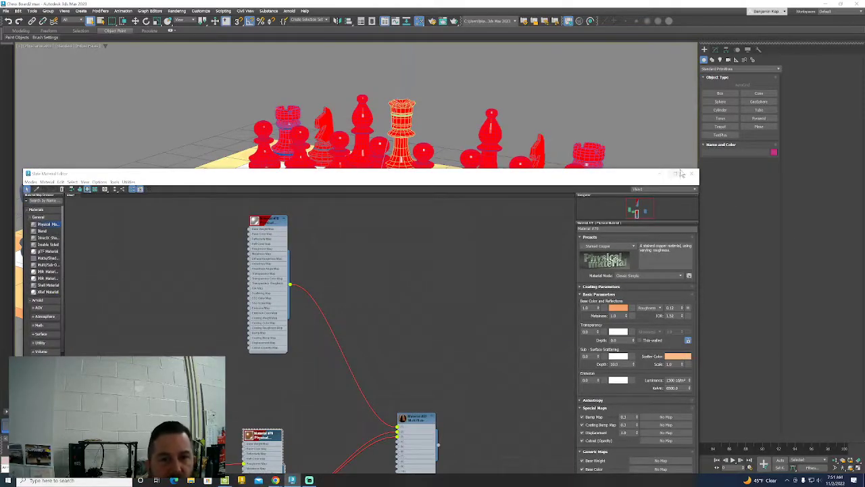
{"action": "left_click", "coordinate": [657, 174]}
Pan, zoom, orbit and reset to the home view to inspect the chessboard from several angles.
{"action": "middle_click_drag", "start_coordinate": [533, 111], "coordinate": [514, 123], "text": "alt"}
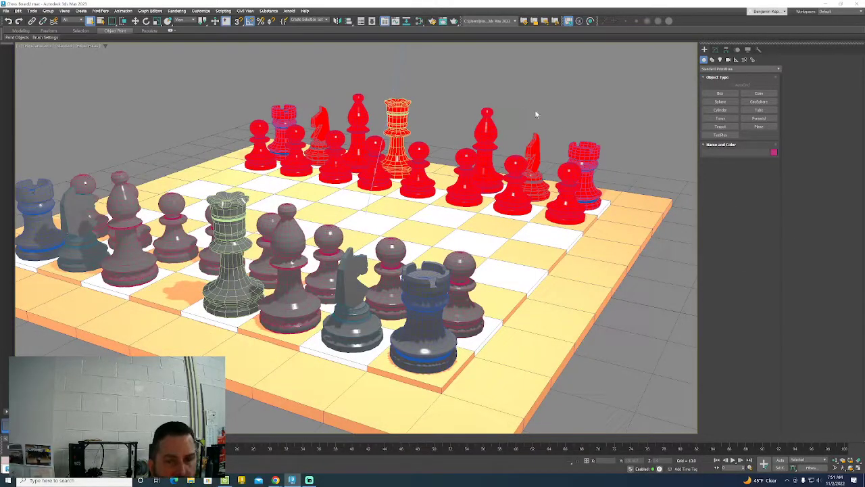
{"action": "scroll", "coordinate": [501, 126], "scroll_direction": "down", "scroll_amount": 10}
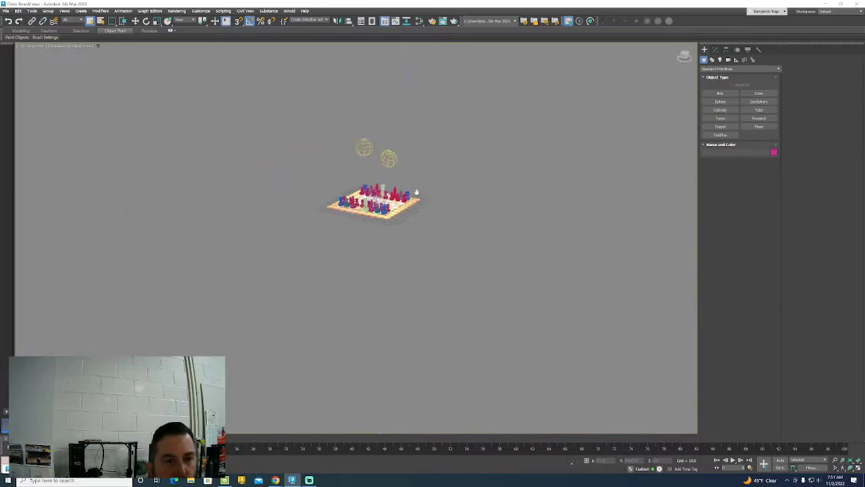
{"action": "left_click_drag", "start_coordinate": [684, 57], "coordinate": [685, 57]}
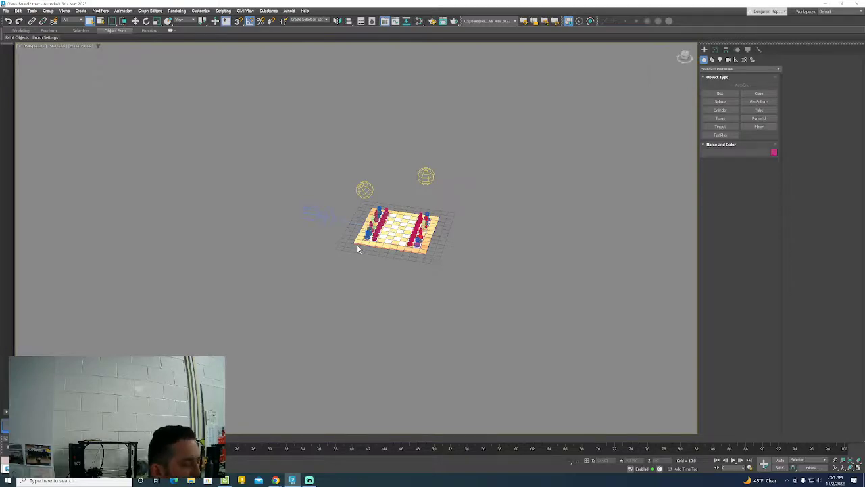
{"action": "key", "text": "shift+z"}
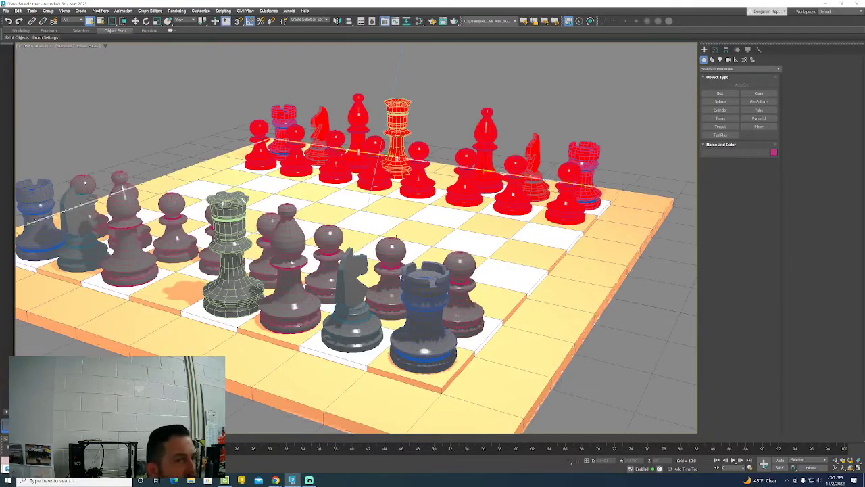
{"action": "left_click", "coordinate": [685, 57]}
{"action": "left_click_drag", "start_coordinate": [687, 57], "coordinate": [660, 59]}
{"action": "key", "text": "z"}
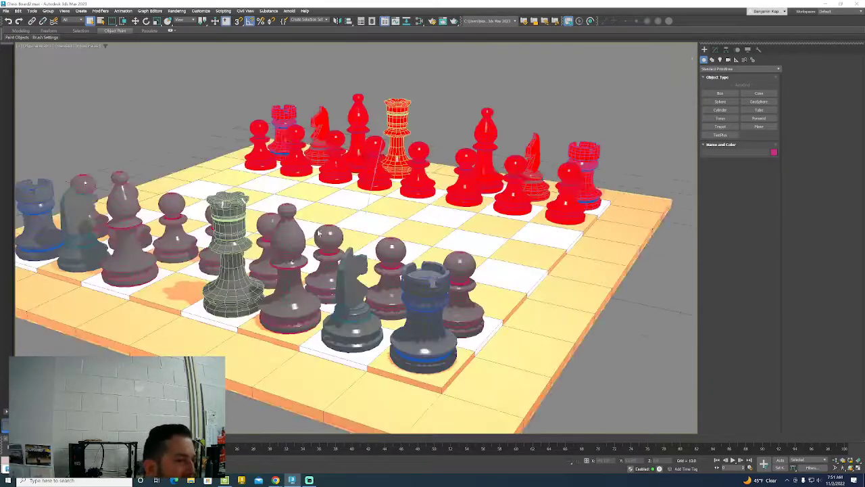
Orbit around the board, then switch to Top view and zoom out to show everything.
{"action": "left_click", "coordinate": [843, 467]}
{"action": "left_click_drag", "start_coordinate": [349, 209], "coordinate": [346, 208]}
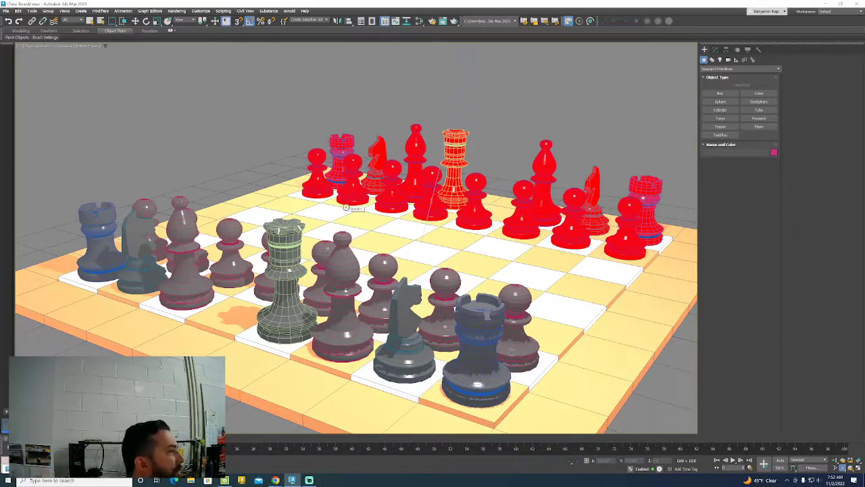
{"action": "right_click", "coordinate": [345, 207]}
{"action": "key", "text": "t"}
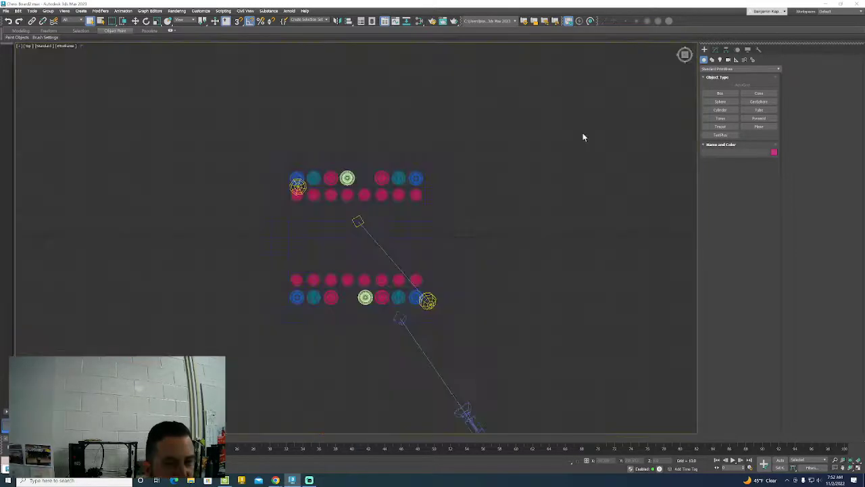
{"action": "scroll", "coordinate": [561, 156], "scroll_direction": "down", "scroll_amount": 4}
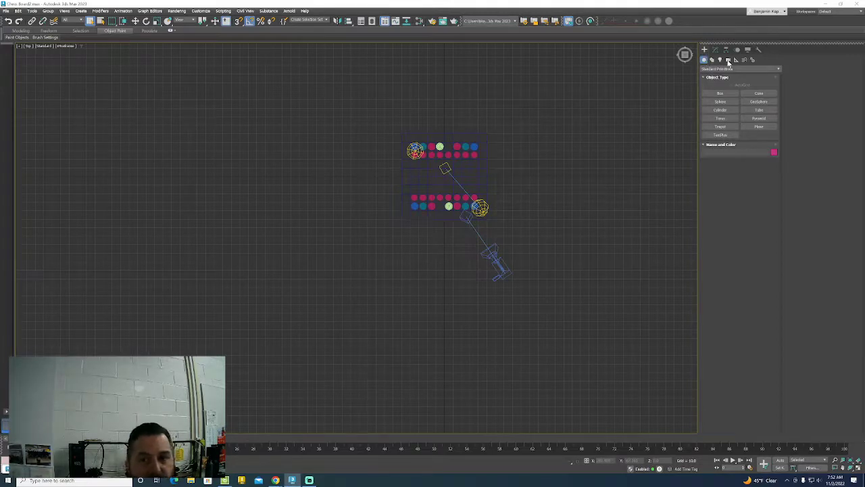
Drag out target camera Camera001 in the Top view aimed at the pieces, then look through it.
{"action": "left_click", "coordinate": [728, 60]}
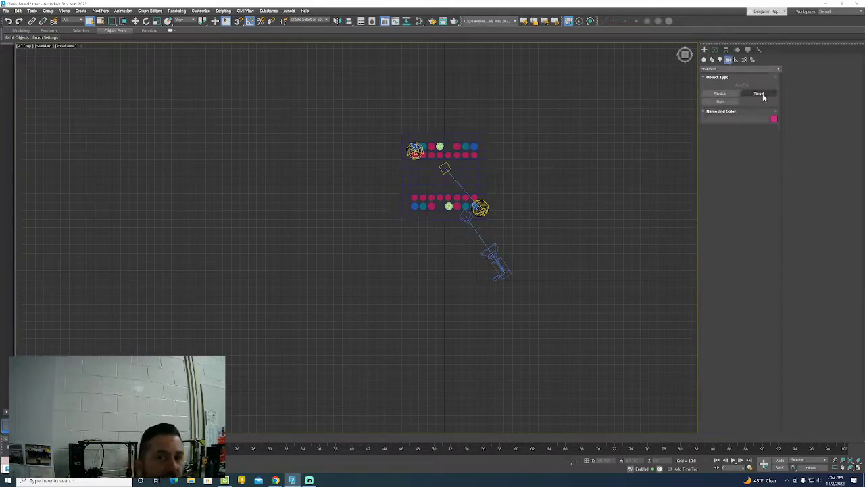
{"action": "left_click", "coordinate": [759, 93]}
{"action": "left_click_drag", "start_coordinate": [489, 88], "coordinate": [465, 162]}
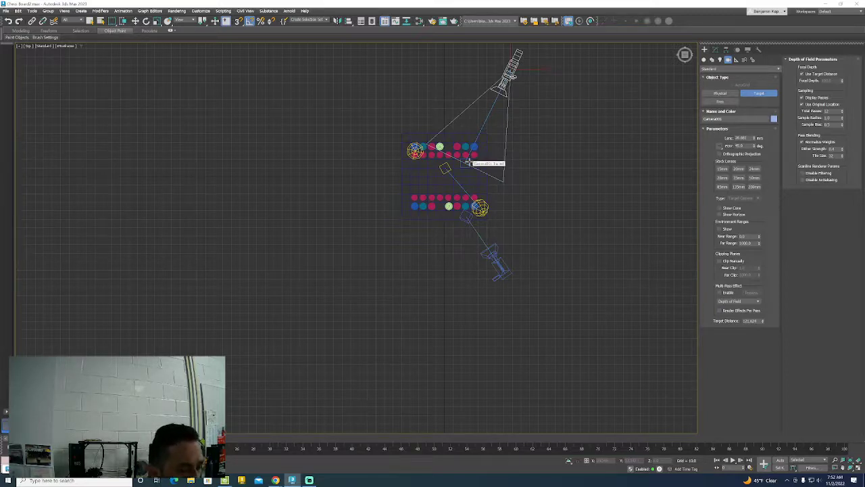
{"action": "key", "text": "c"}
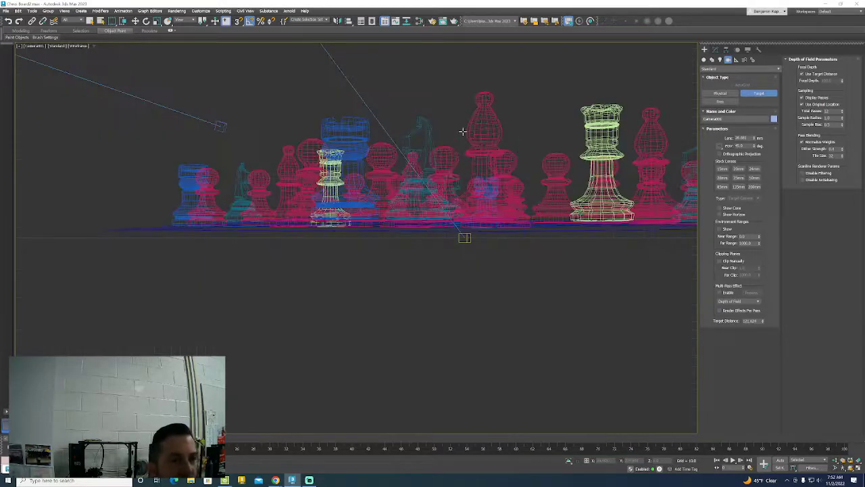
Set the camera viewport to High Quality display with Default Shading instead of wireframe.
{"action": "left_click", "coordinate": [75, 46]}
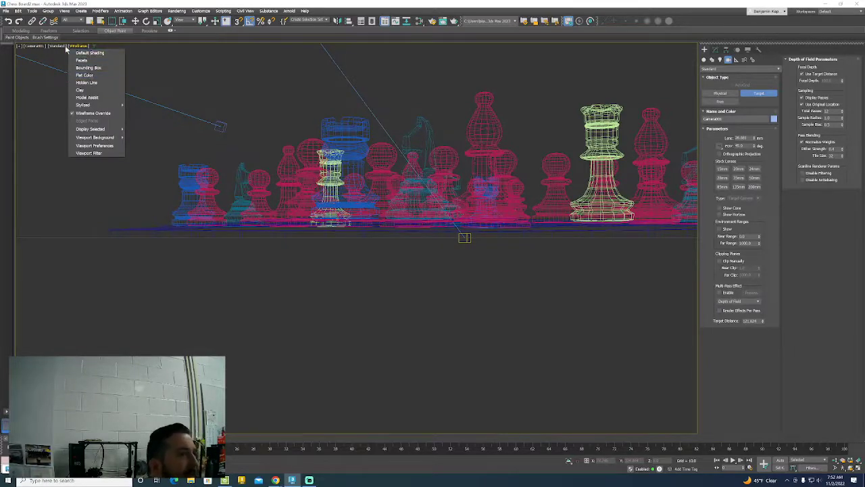
{"action": "left_click", "coordinate": [58, 45]}
{"action": "left_click", "coordinate": [58, 45]}
{"action": "left_click", "coordinate": [67, 53]}
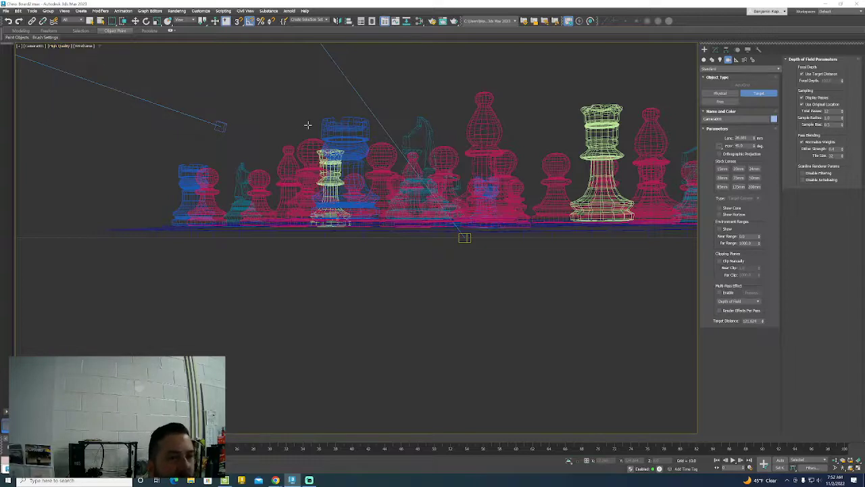
{"action": "left_click", "coordinate": [83, 46]}
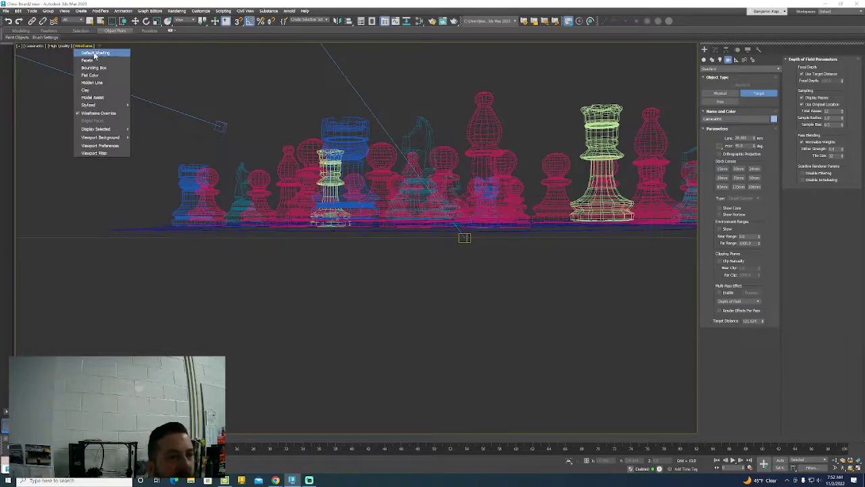
{"action": "left_click", "coordinate": [91, 53]}
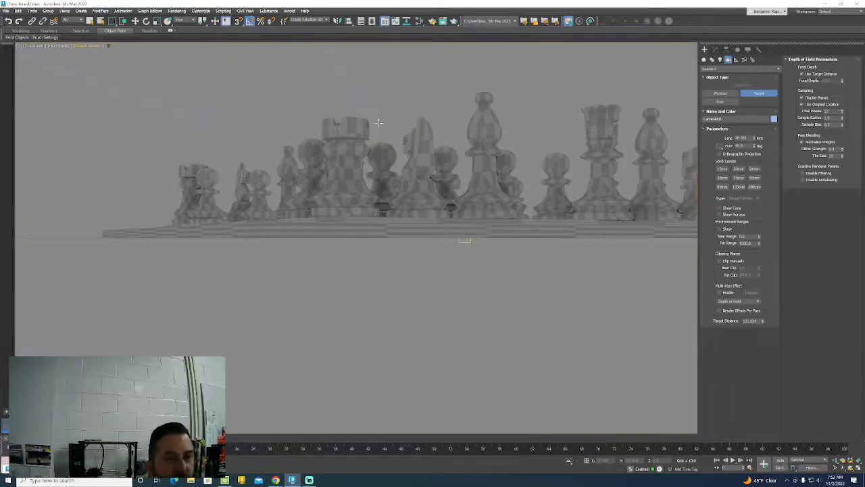
{"action": "left_click", "coordinate": [59, 46]}
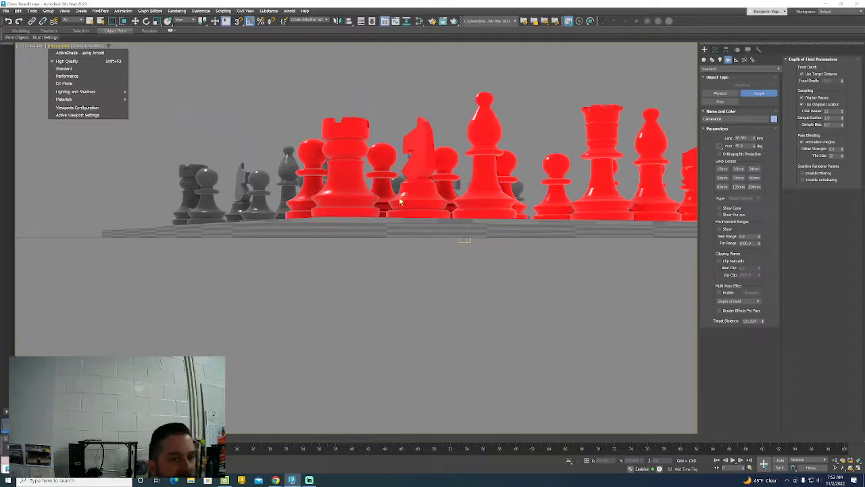
{"action": "left_click", "coordinate": [845, 471]}
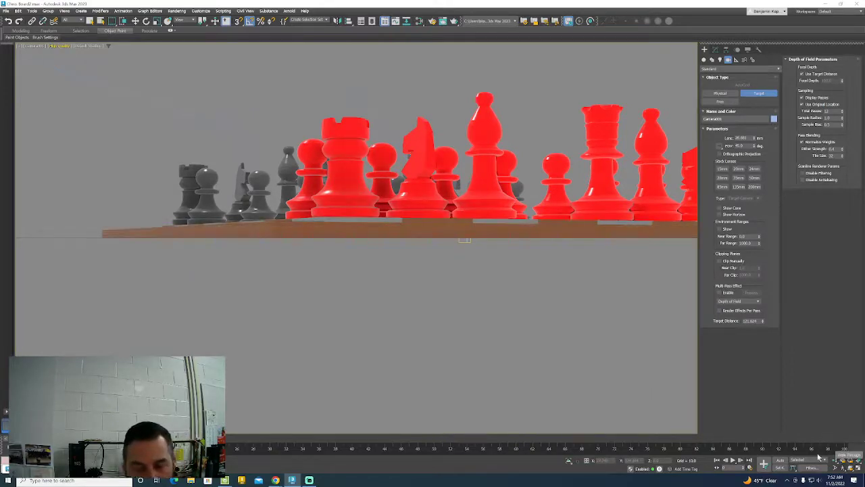
Pan and orbit Camera001 so it looks at an angle over the whole board.
{"action": "middle_click_drag", "start_coordinate": [348, 259], "coordinate": [388, 406]}
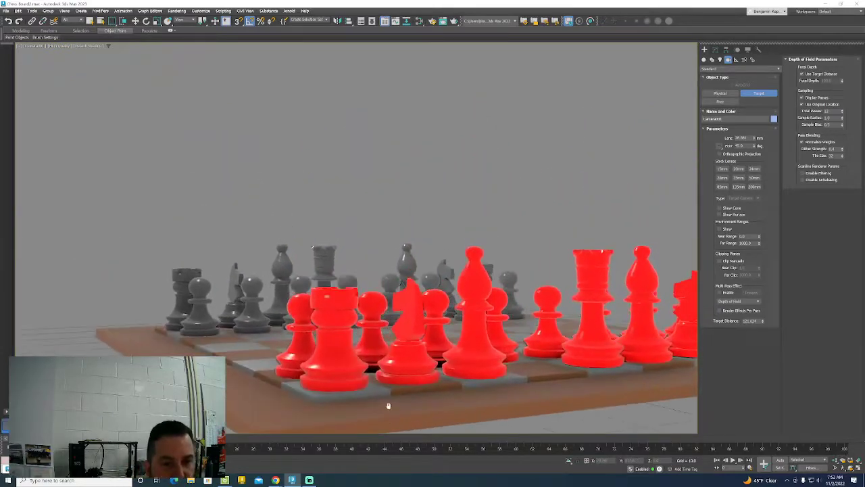
{"action": "left_click", "coordinate": [842, 468]}
{"action": "mouse_move", "coordinate": [379, 258]}
{"action": "left_mouse_down"}
{"action": "mouse_move", "coordinate": [381, 234]}
{"action": "mouse_move", "coordinate": [399, 250]}
{"action": "mouse_move", "coordinate": [389, 249]}
{"action": "left_mouse_up"}
In Perspective view, select the red pieces and assign them the copper material from the Slate editor.
{"action": "key", "text": "p"}
{"action": "scroll", "coordinate": [427, 173], "scroll_direction": "down", "scroll_amount": 5}
{"action": "left_click_drag", "start_coordinate": [684, 57], "coordinate": [483, 255]}
{"action": "left_click", "coordinate": [329, 191]}
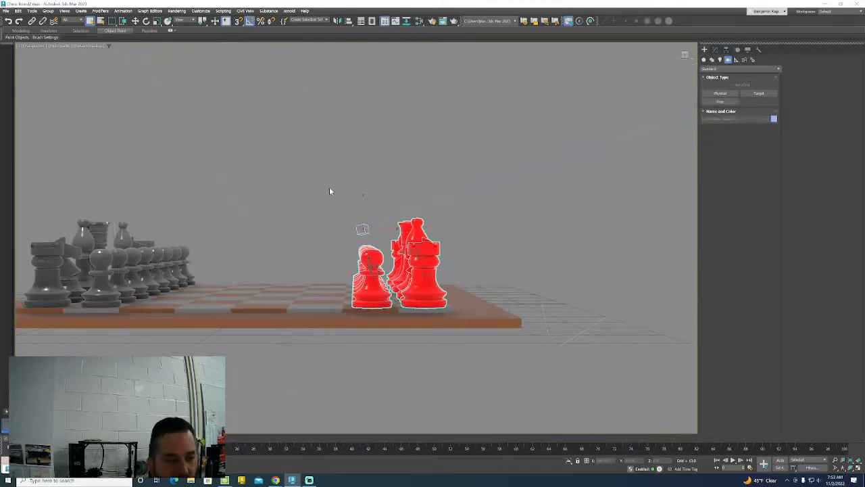
{"action": "left_click", "coordinate": [352, 256]}
{"action": "key", "text": "m"}
{"action": "left_click_drag", "start_coordinate": [312, 180], "coordinate": [492, 296]}
{"action": "left_click_drag", "start_coordinate": [459, 403], "coordinate": [430, 277]}
{"action": "left_click", "coordinate": [422, 253]}
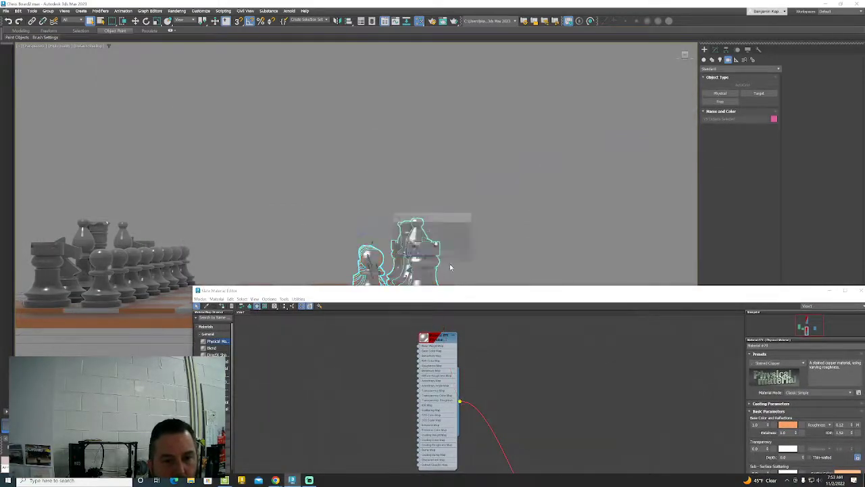
Select the left group of pieces, assign Material #79 to them, and close the Slate Material Editor.
{"action": "left_click_drag", "start_coordinate": [39, 207], "coordinate": [38, 209]}
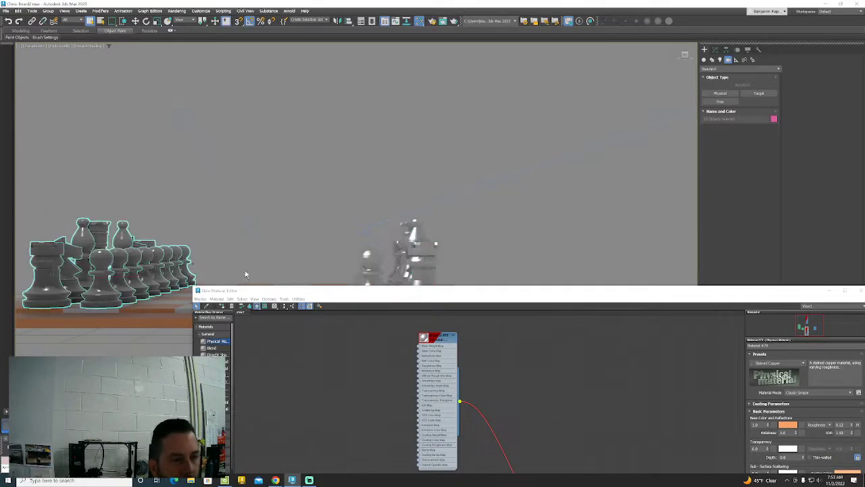
{"action": "left_click_drag", "start_coordinate": [429, 294], "coordinate": [577, 78]}
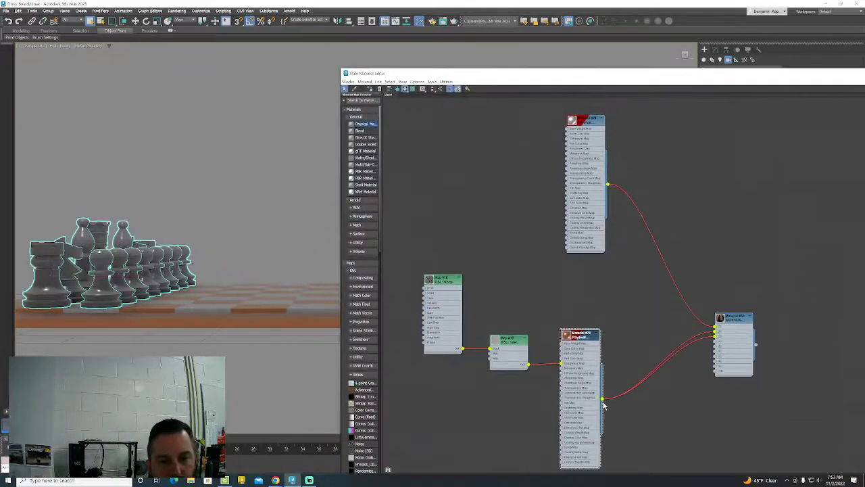
{"action": "left_click_drag", "start_coordinate": [602, 400], "coordinate": [228, 317]}
{"action": "left_click", "coordinate": [417, 253]}
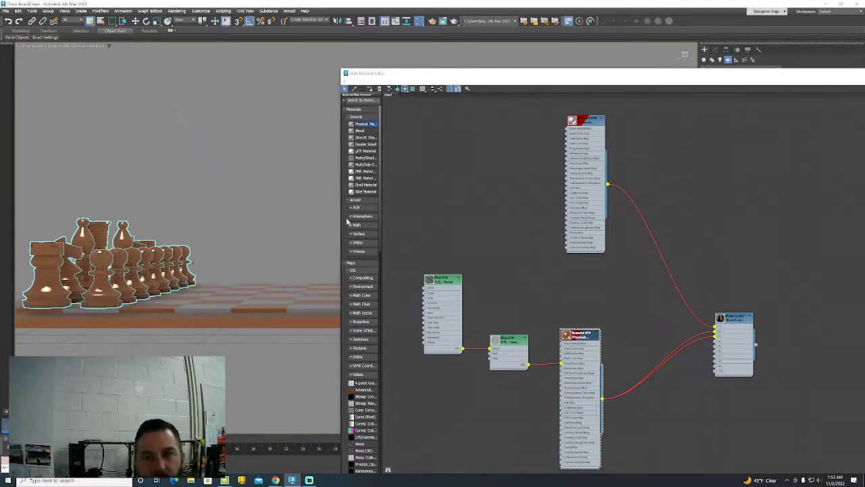
{"action": "left_click_drag", "start_coordinate": [711, 76], "coordinate": [756, 139]}
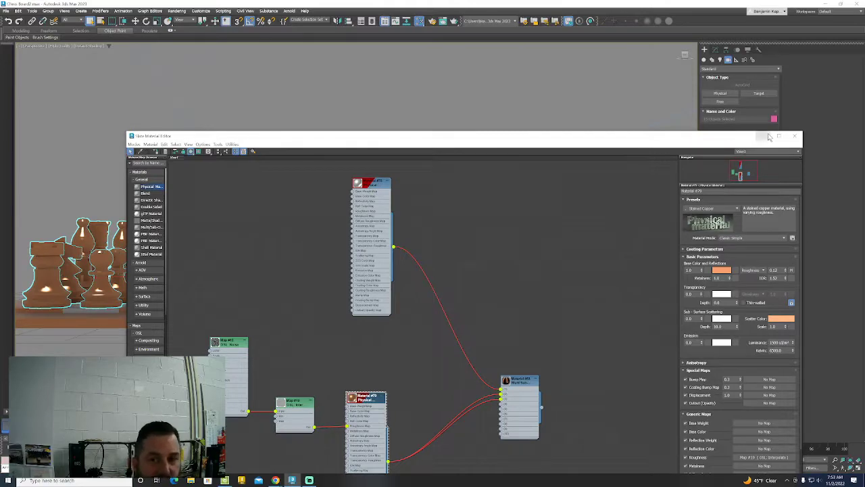
{"action": "left_click", "coordinate": [764, 136]}
View the scene through PhysCamera001, then switch to Camera001.
{"action": "key", "text": "c"}
{"action": "left_click", "coordinate": [414, 194]}
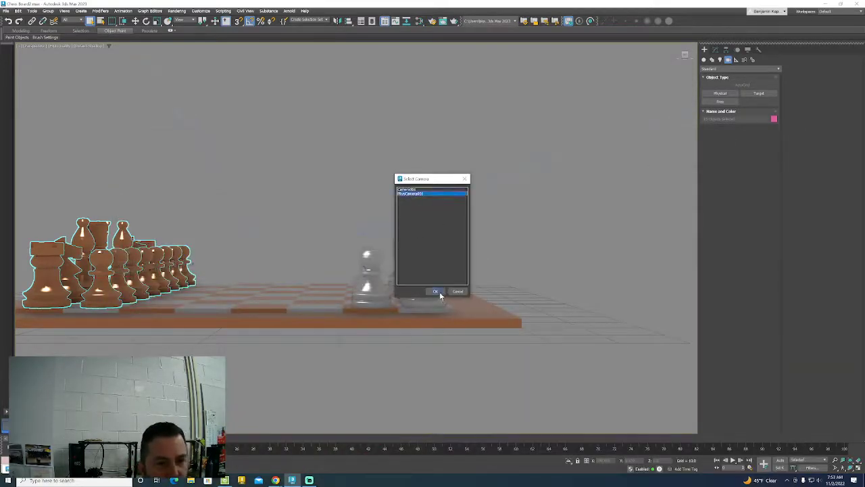
{"action": "left_click", "coordinate": [436, 292]}
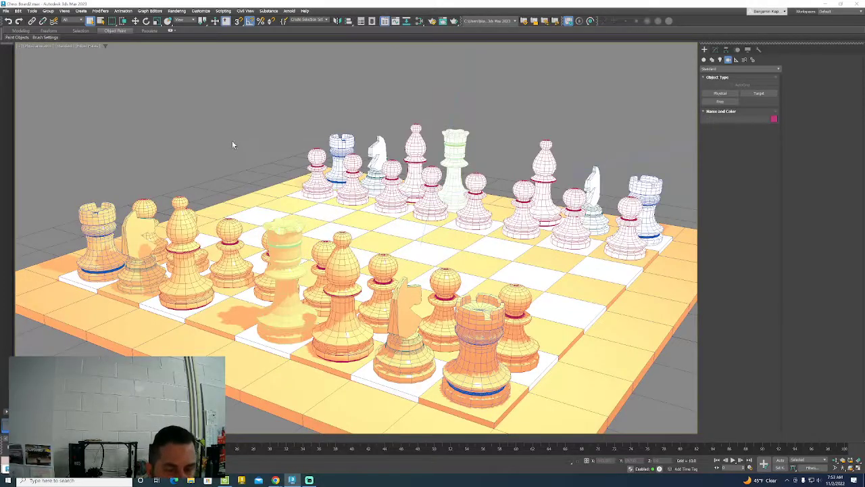
{"action": "key", "text": "c"}
{"action": "left_click", "coordinate": [405, 190]}
{"action": "left_click", "coordinate": [434, 291]}
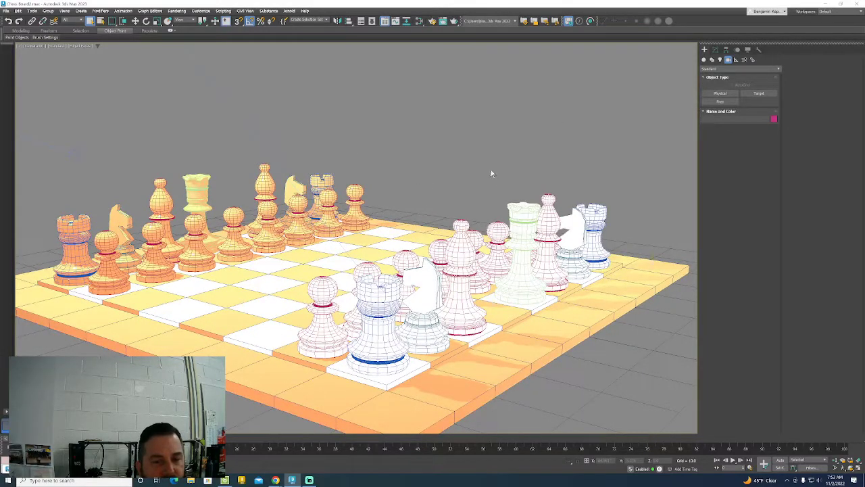
Return to a home Perspective view centred on the board and select the left light.
{"action": "key", "text": "p"}
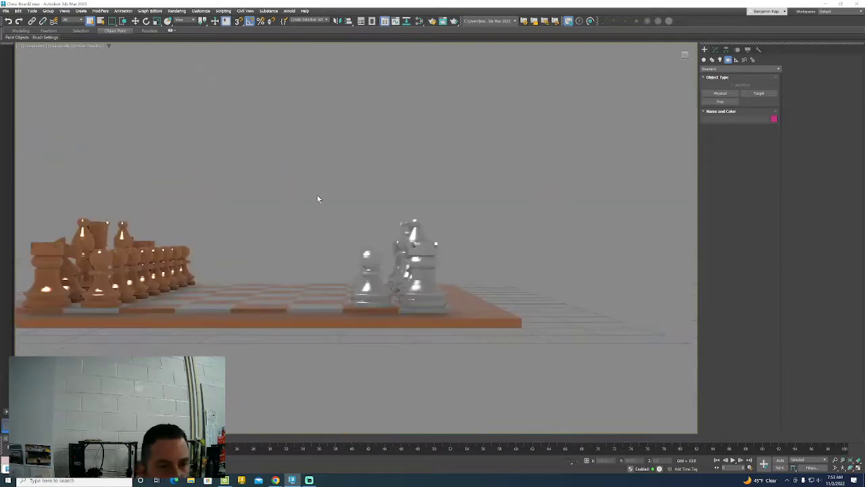
{"action": "scroll", "coordinate": [317, 195], "scroll_direction": "down", "scroll_amount": 10}
{"action": "left_click", "coordinate": [683, 56]}
{"action": "scroll", "coordinate": [360, 190], "scroll_direction": "up", "scroll_amount": 5}
{"action": "middle_click_drag", "start_coordinate": [361, 190], "coordinate": [445, 220]}
{"action": "left_click_drag", "start_coordinate": [246, 149], "coordinate": [261, 107]}
Remove both lights from the scene and recentre the board.
{"action": "key", "text": "ctrl+z"}
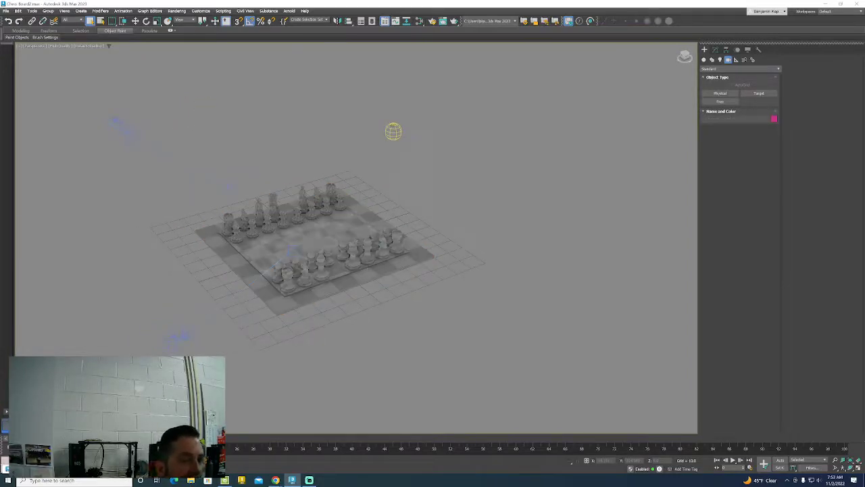
{"action": "key", "text": "ctrl+z"}
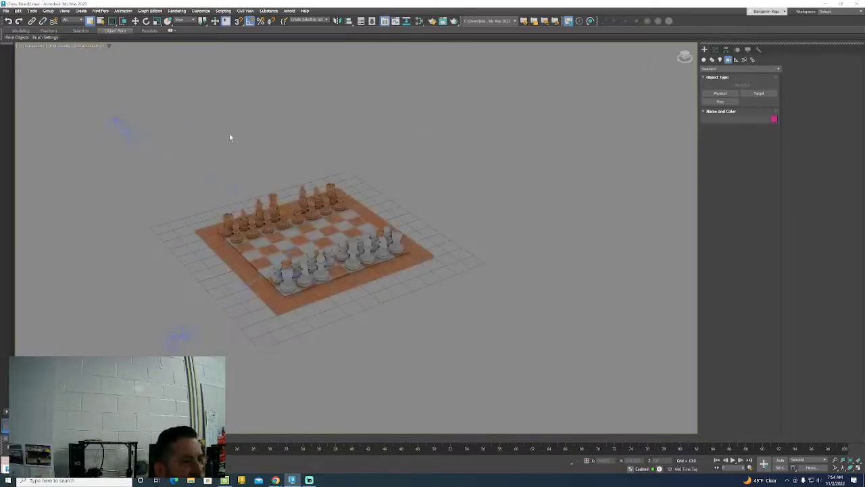
{"action": "middle_click_drag", "start_coordinate": [249, 142], "coordinate": [259, 147]}
Switch the viewport to Performance display, then back to High Quality.
{"action": "left_click", "coordinate": [85, 46]}
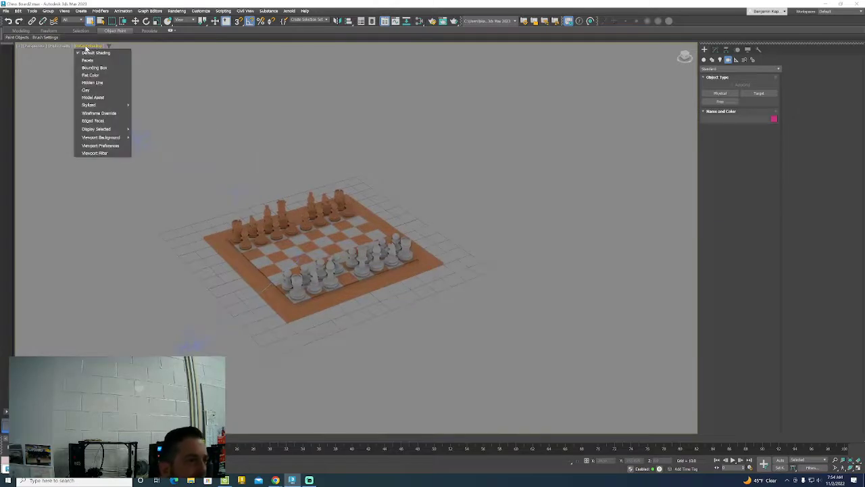
{"action": "left_click", "coordinate": [58, 45]}
{"action": "left_click", "coordinate": [60, 46]}
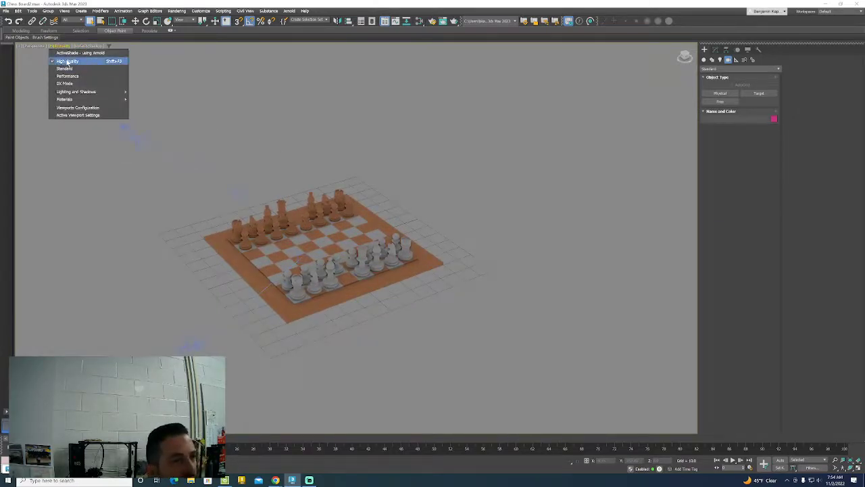
{"action": "left_click", "coordinate": [68, 76]}
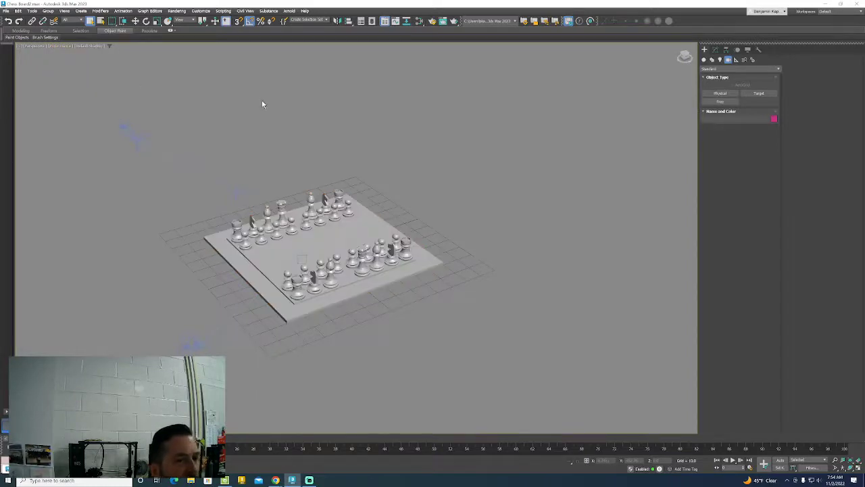
{"action": "left_click", "coordinate": [62, 48]}
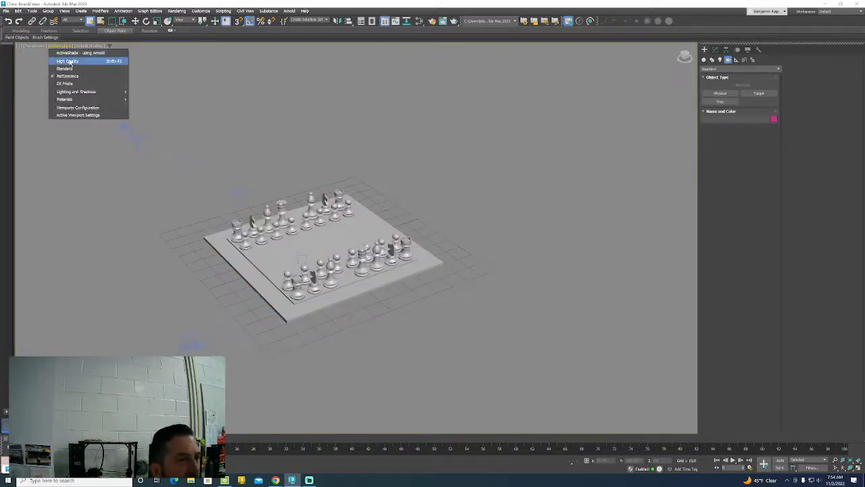
{"action": "left_click", "coordinate": [82, 68]}
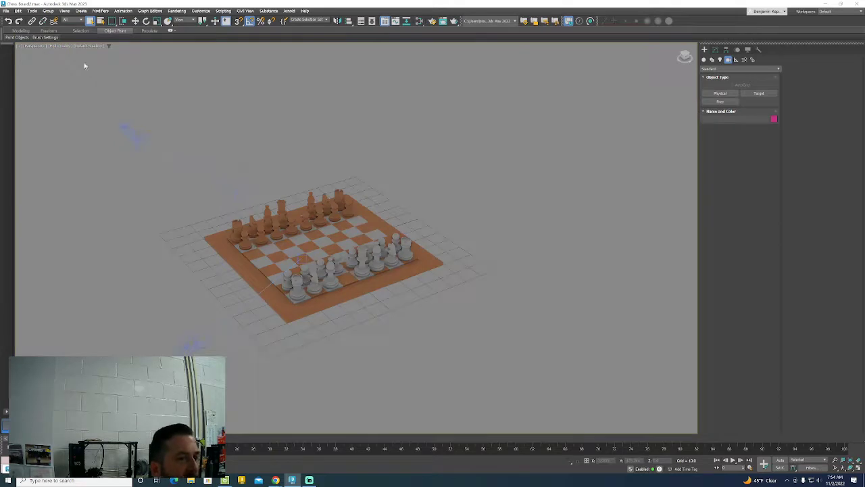
Turn on the interactive Arnold ActiveShade render in the viewport, then turn it off again.
{"action": "left_click", "coordinate": [61, 46]}
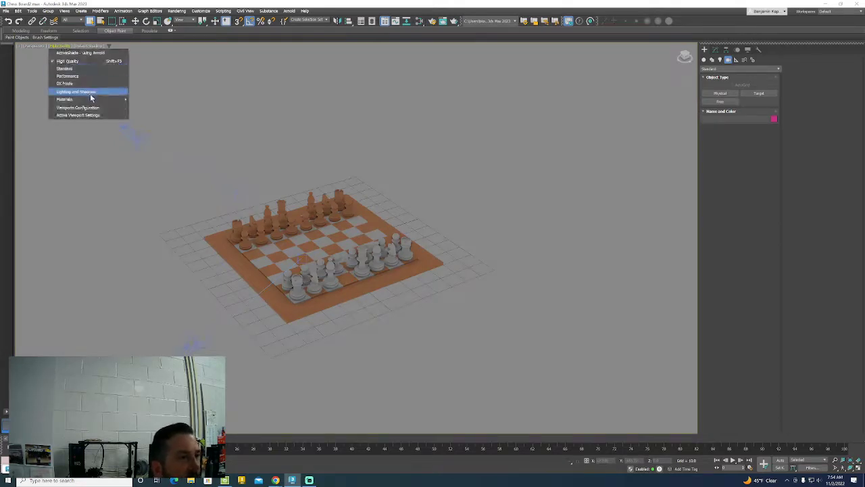
{"action": "mouse_move", "coordinate": [95, 94]}
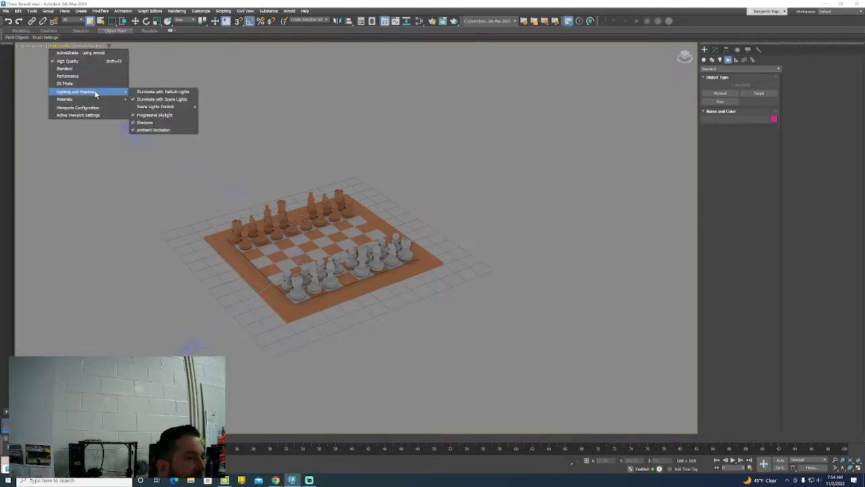
{"action": "left_click", "coordinate": [62, 46]}
{"action": "left_click", "coordinate": [61, 46]}
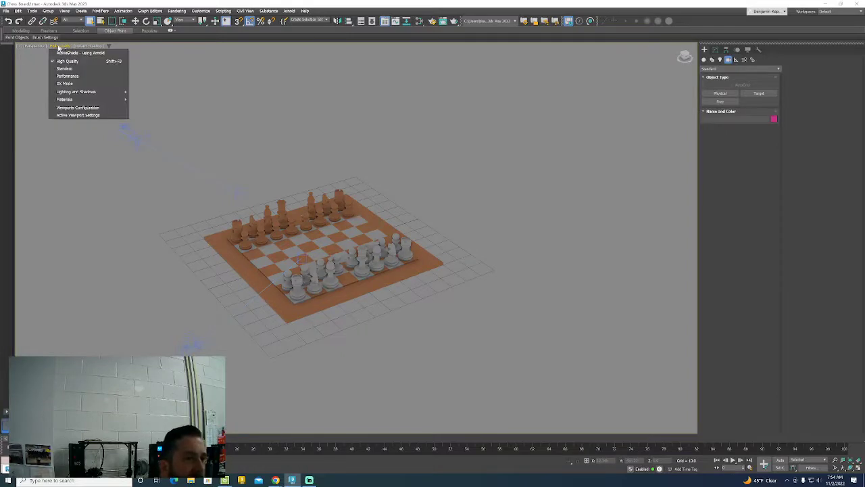
{"action": "left_click", "coordinate": [67, 52]}
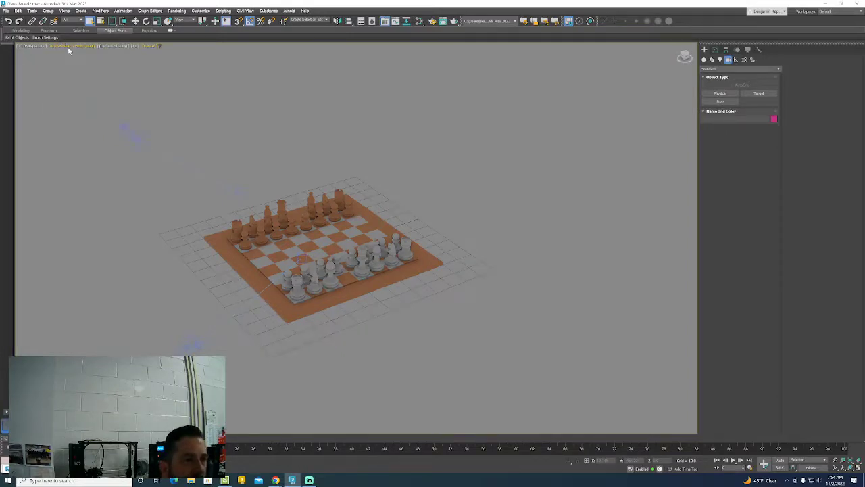
{"action": "left_click", "coordinate": [67, 46]}
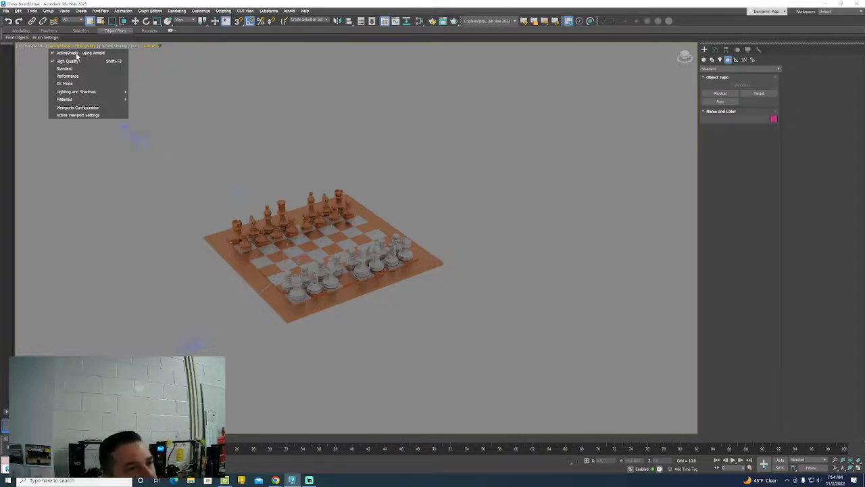
{"action": "left_click", "coordinate": [76, 53]}
Review the viewport Lighting and Shadows settings.
{"action": "left_click", "coordinate": [69, 45]}
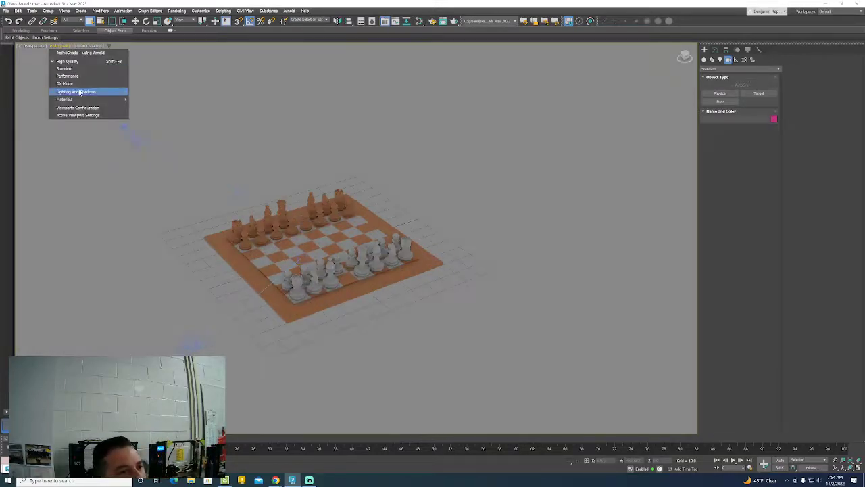
{"action": "mouse_move", "coordinate": [91, 94]}
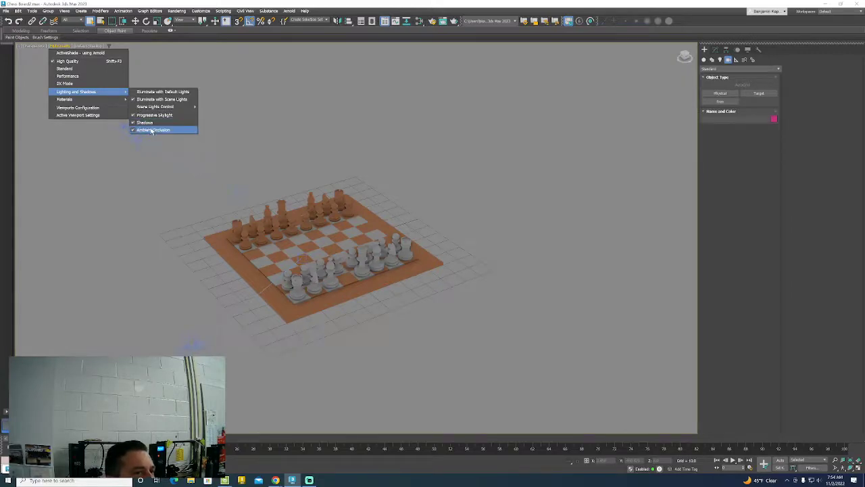
{"action": "left_click", "coordinate": [266, 125]}
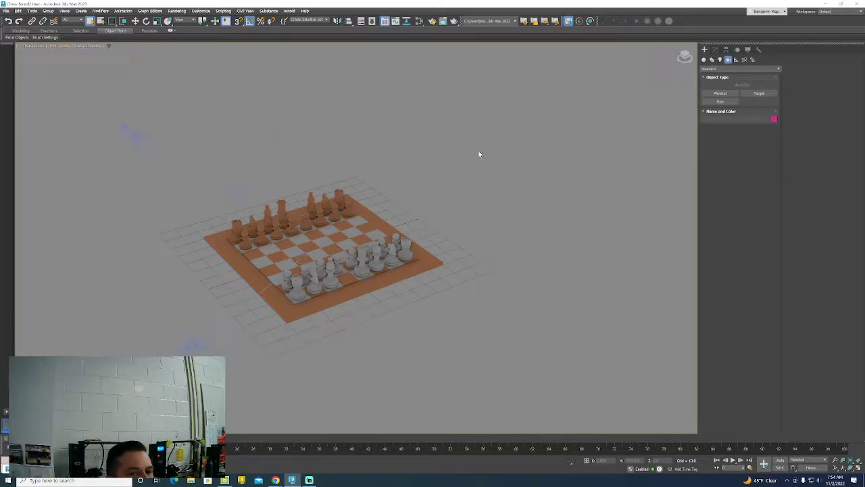
Create a photometric target light dragged from the board's front-left toward the chess pieces.
{"action": "left_click", "coordinate": [721, 60]}
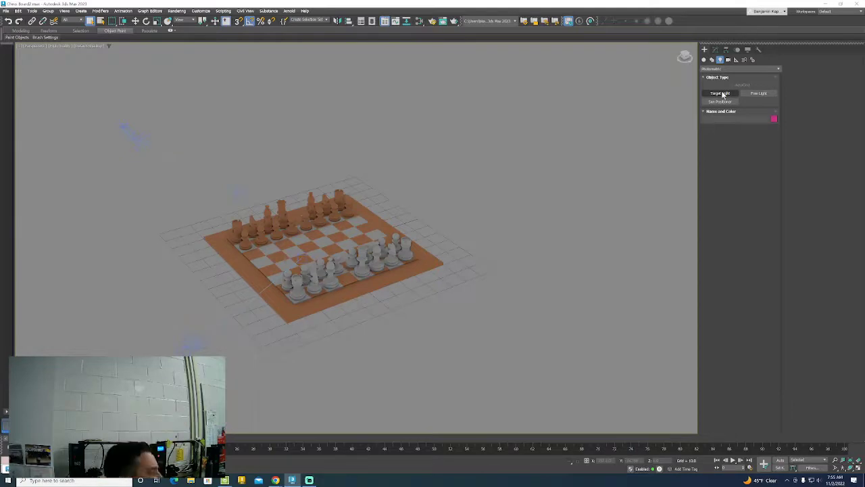
{"action": "left_click", "coordinate": [720, 93]}
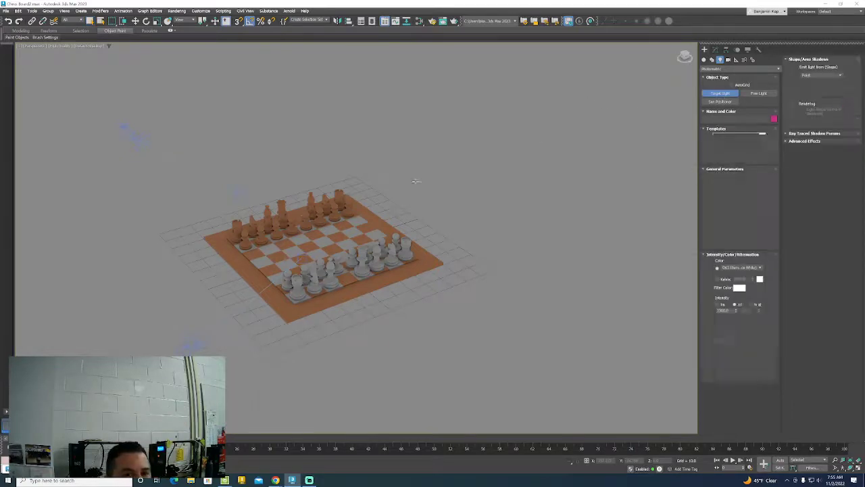
{"action": "left_click_drag", "start_coordinate": [135, 297], "coordinate": [336, 230]}
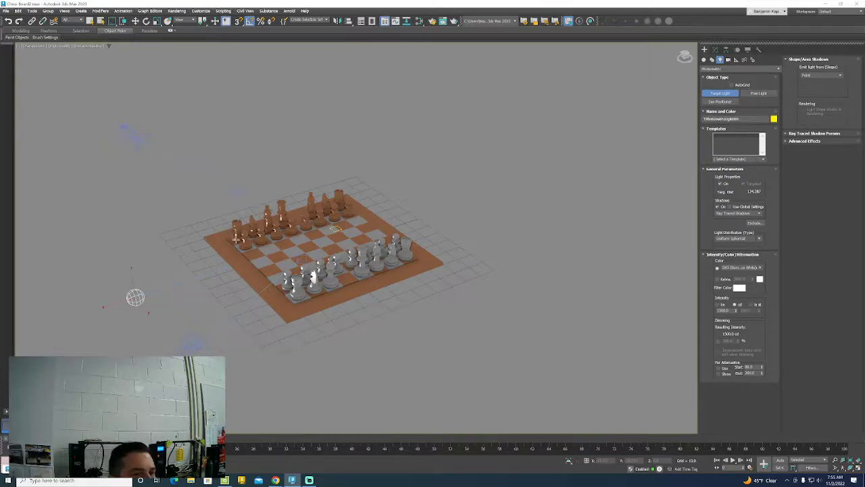
{"action": "left_click", "coordinate": [62, 45]}
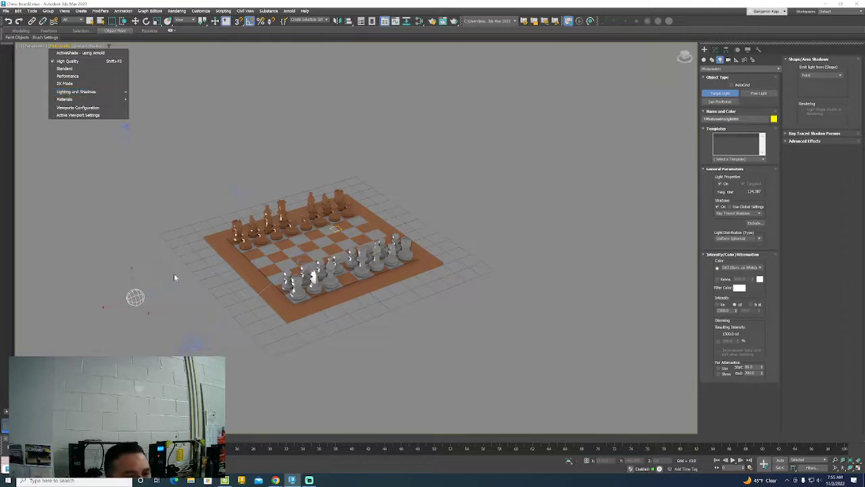
Raise the new light above the board and move it toward the board's lower right.
{"action": "key", "text": "Escape"}
{"action": "right_click", "coordinate": [133, 252]}
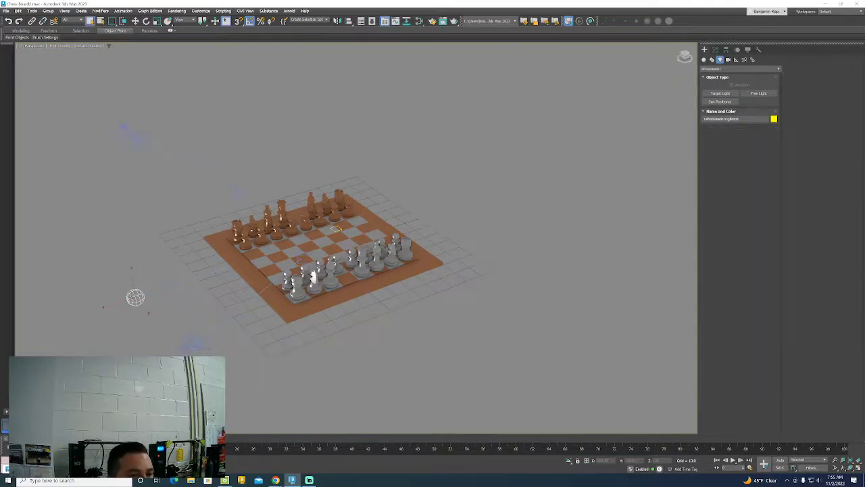
{"action": "left_click", "coordinate": [135, 21]}
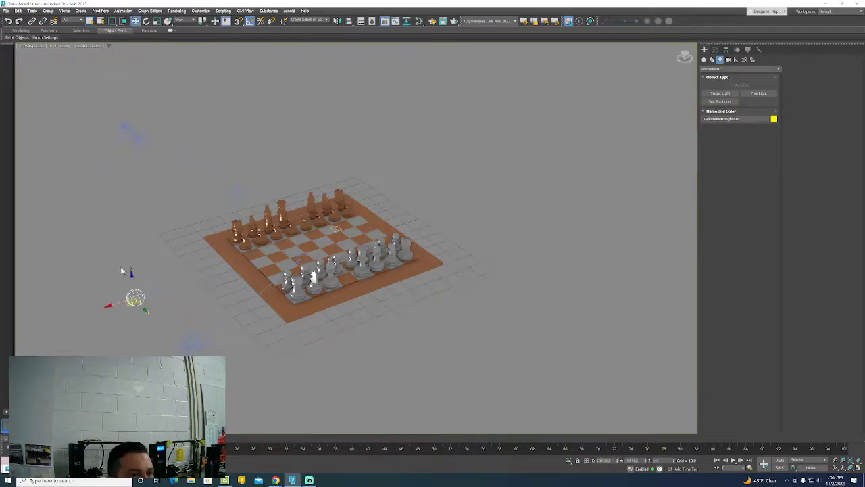
{"action": "left_click_drag", "start_coordinate": [126, 274], "coordinate": [143, 231]}
{"action": "mouse_move", "coordinate": [138, 268]}
{"action": "left_mouse_down"}
{"action": "mouse_move", "coordinate": [233, 385]}
{"action": "mouse_move", "coordinate": [93, 211]}
{"action": "mouse_move", "coordinate": [178, 318]}
{"action": "mouse_move", "coordinate": [118, 244]}
{"action": "mouse_move", "coordinate": [161, 206]}
{"action": "mouse_move", "coordinate": [312, 167]}
{"action": "mouse_move", "coordinate": [318, 148]}
{"action": "mouse_move", "coordinate": [408, 164]}
{"action": "mouse_move", "coordinate": [452, 234]}
{"action": "mouse_move", "coordinate": [450, 262]}
{"action": "mouse_move", "coordinate": [500, 259]}
{"action": "mouse_move", "coordinate": [487, 158]}
{"action": "mouse_move", "coordinate": [281, 113]}
{"action": "mouse_move", "coordinate": [201, 175]}
{"action": "mouse_move", "coordinate": [195, 144]}
{"action": "mouse_move", "coordinate": [218, 125]}
{"action": "mouse_move", "coordinate": [276, 113]}
{"action": "mouse_move", "coordinate": [275, 173]}
{"action": "mouse_move", "coordinate": [338, 159]}
{"action": "mouse_move", "coordinate": [309, 151]}
{"action": "mouse_move", "coordinate": [386, 194]}
{"action": "mouse_move", "coordinate": [401, 288]}
{"action": "mouse_move", "coordinate": [311, 196]}
{"action": "mouse_move", "coordinate": [308, 151]}
{"action": "left_mouse_up"}
Using front and side views, lift the light higher and slide it sideways past the board.
{"action": "left_click", "coordinate": [685, 58]}
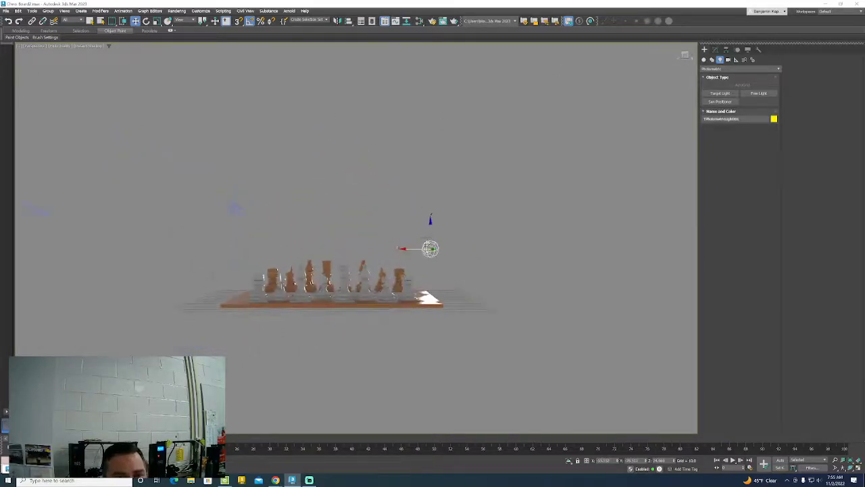
{"action": "left_click_drag", "start_coordinate": [428, 168], "coordinate": [428, 144]}
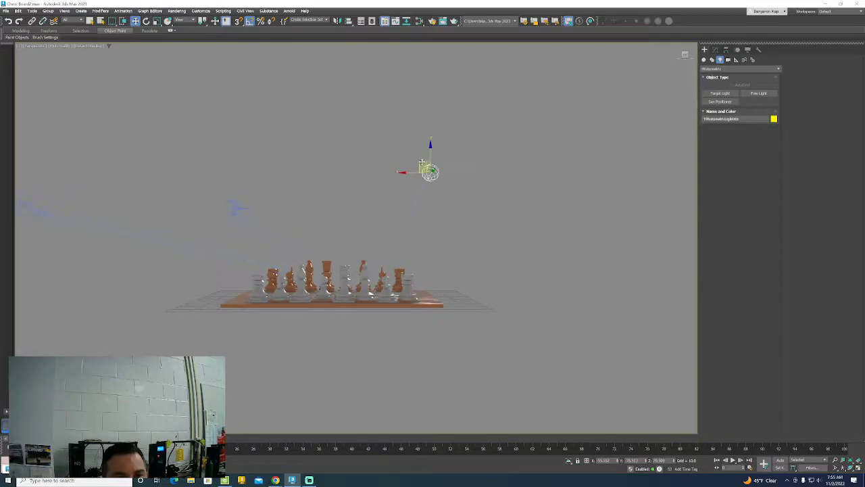
{"action": "left_click", "coordinate": [689, 58]}
{"action": "left_click_drag", "start_coordinate": [334, 116], "coordinate": [139, 106]}
{"action": "left_click", "coordinate": [291, 167]}
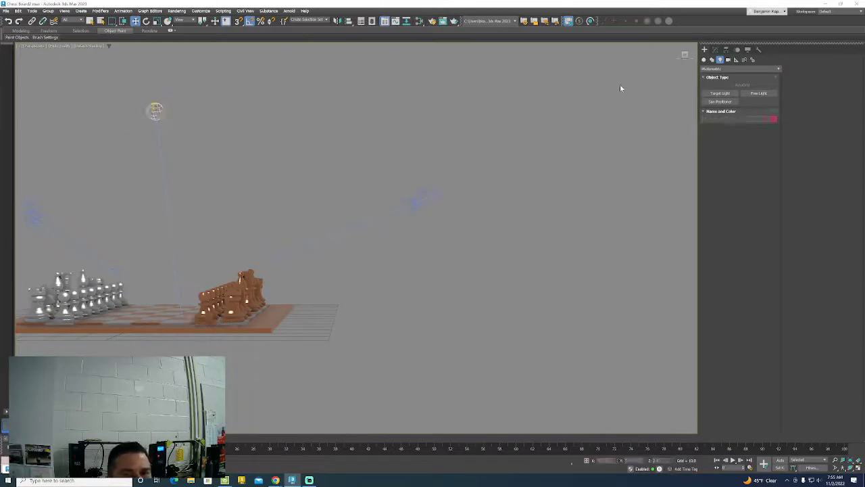
{"action": "left_click", "coordinate": [684, 55]}
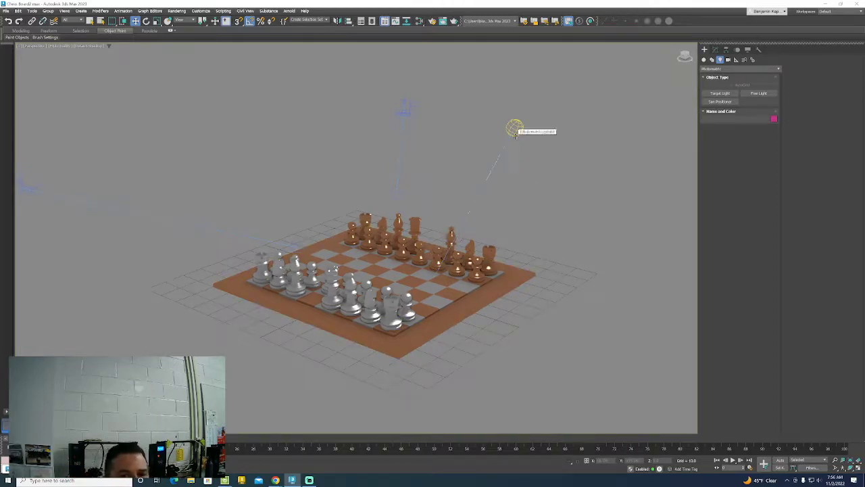
{"action": "key", "text": "shift+q"}
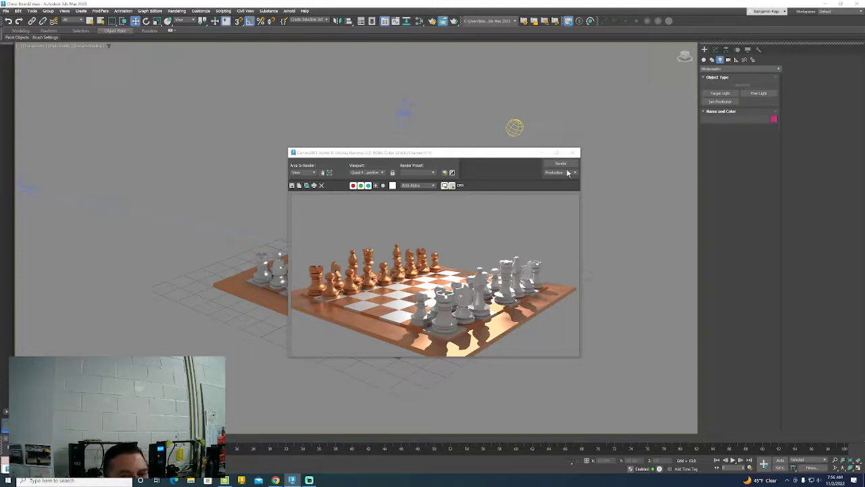
{"action": "left_click", "coordinate": [574, 152]}
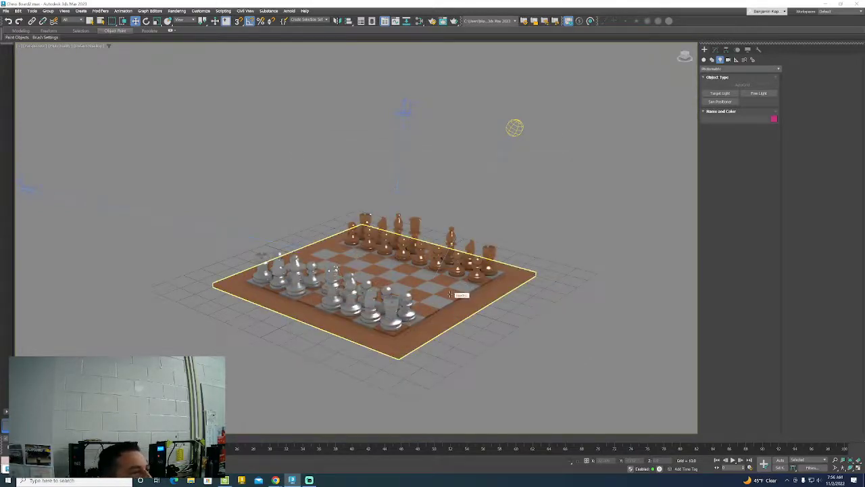
{"action": "left_click", "coordinate": [435, 227]}
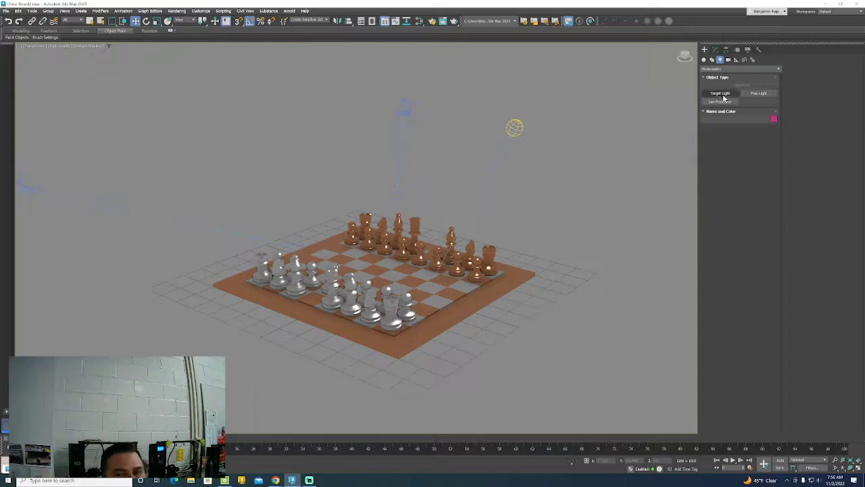
Create a photometric free light and position it above the board's left side.
{"action": "left_click", "coordinate": [756, 93]}
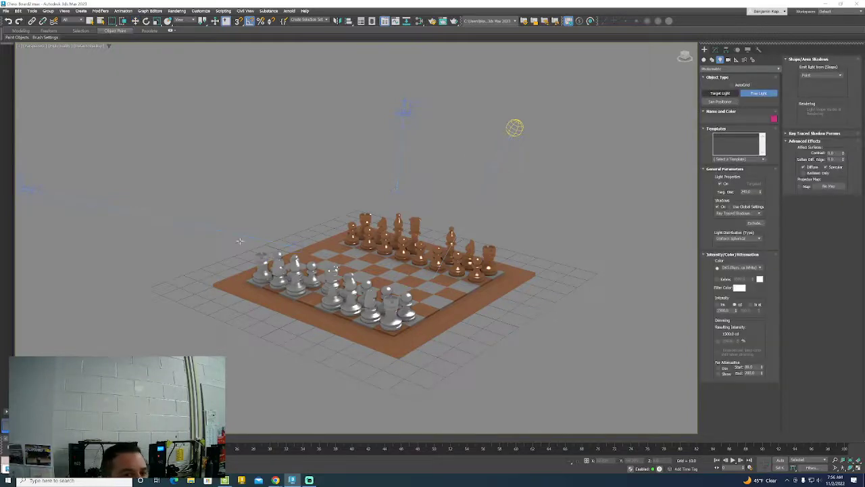
{"action": "left_click_drag", "start_coordinate": [215, 261], "coordinate": [213, 298]}
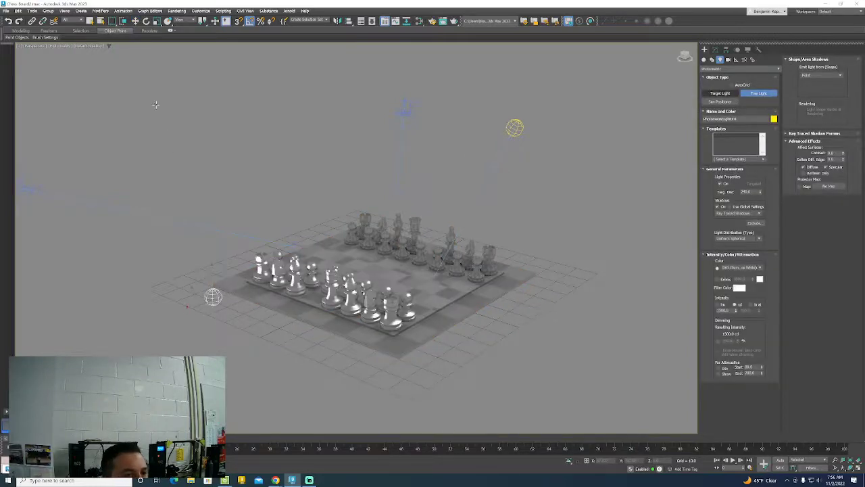
{"action": "left_click", "coordinate": [135, 20]}
{"action": "mouse_move", "coordinate": [212, 274]}
{"action": "left_mouse_down"}
{"action": "mouse_move", "coordinate": [212, 141]}
{"action": "mouse_move", "coordinate": [231, 170]}
{"action": "mouse_move", "coordinate": [258, 179]}
{"action": "left_mouse_up"}
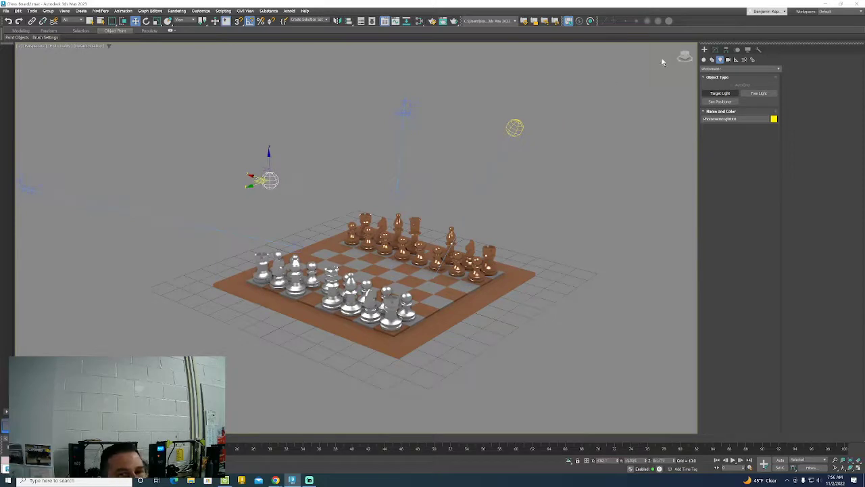
{"action": "left_click", "coordinate": [685, 55]}
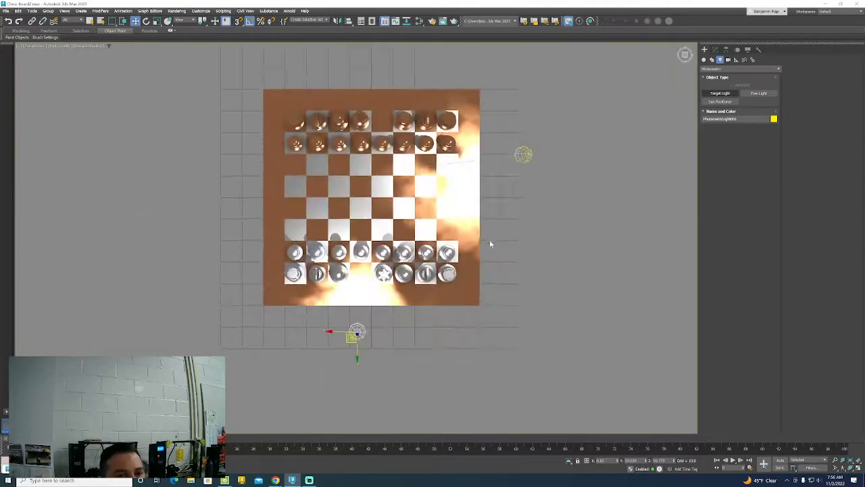
{"action": "left_click_drag", "start_coordinate": [357, 333], "coordinate": [296, 203]}
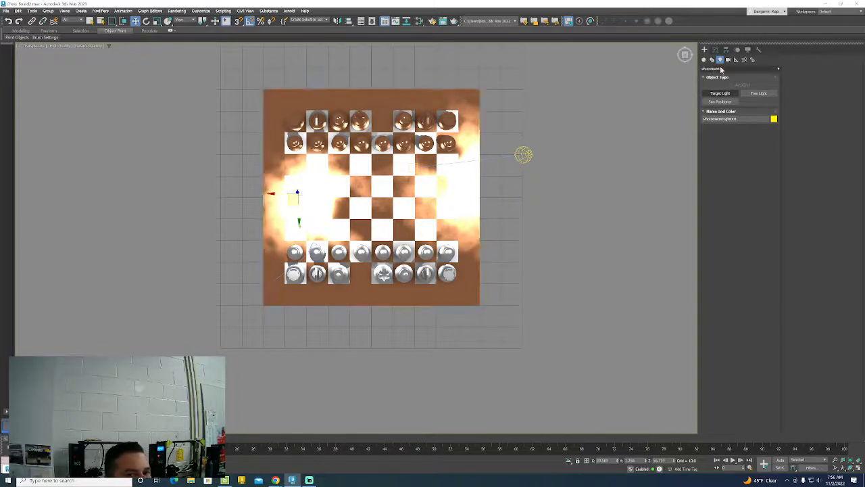
{"action": "left_click_drag", "start_coordinate": [685, 56], "coordinate": [461, 159]}
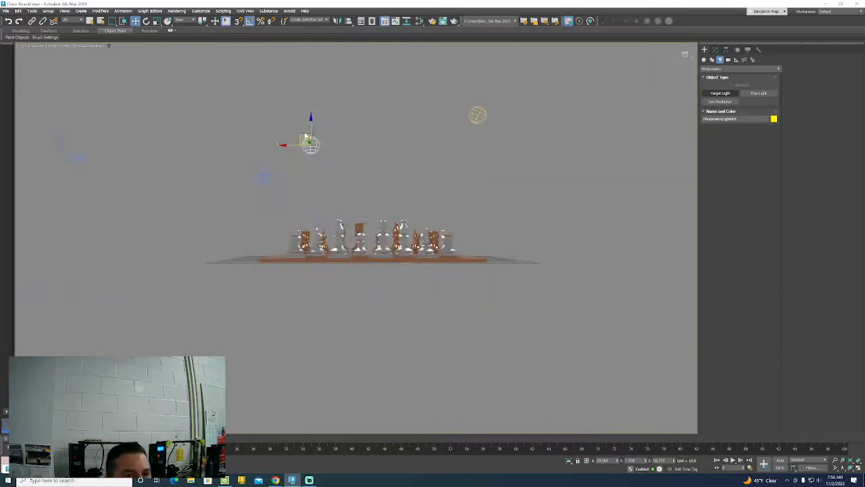
{"action": "left_click_drag", "start_coordinate": [302, 132], "coordinate": [257, 100]}
{"action": "middle_click_drag", "start_coordinate": [257, 100], "coordinate": [336, 155], "text": "alt"}
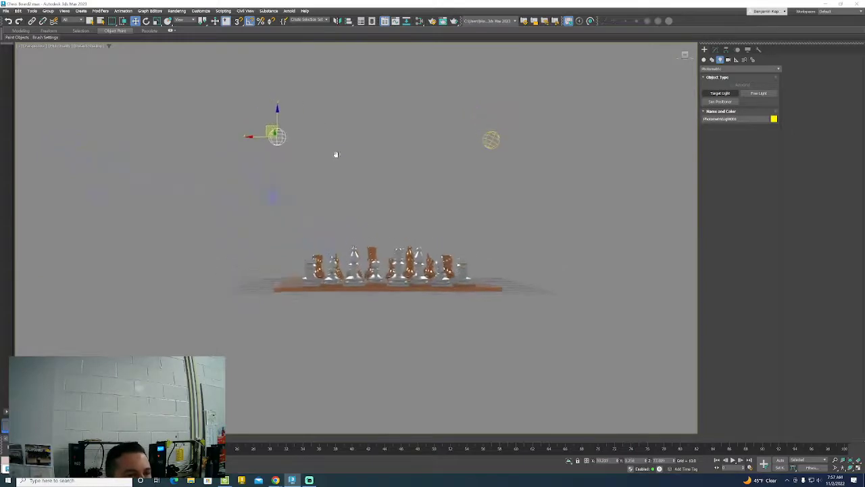
{"action": "left_click", "coordinate": [685, 56]}
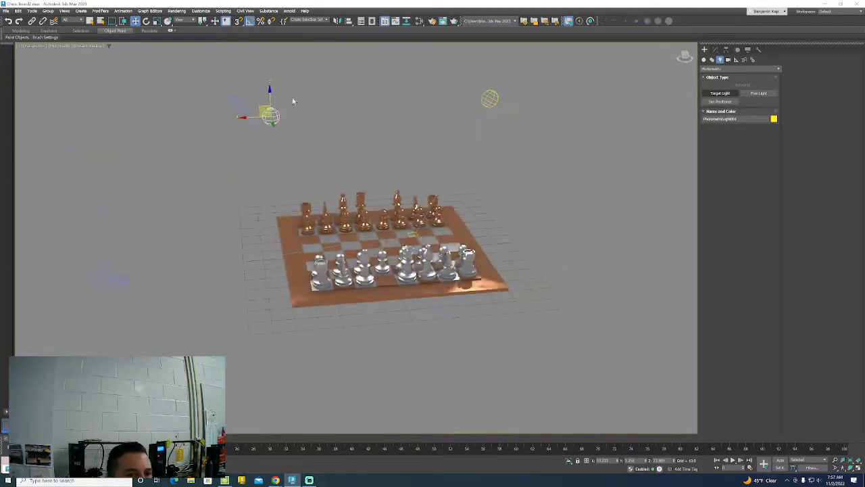
{"action": "left_click_drag", "start_coordinate": [265, 109], "coordinate": [294, 124]}
Turn off the free light's shadows, enable dimming at 80%, and render a test image.
{"action": "left_click", "coordinate": [716, 49]}
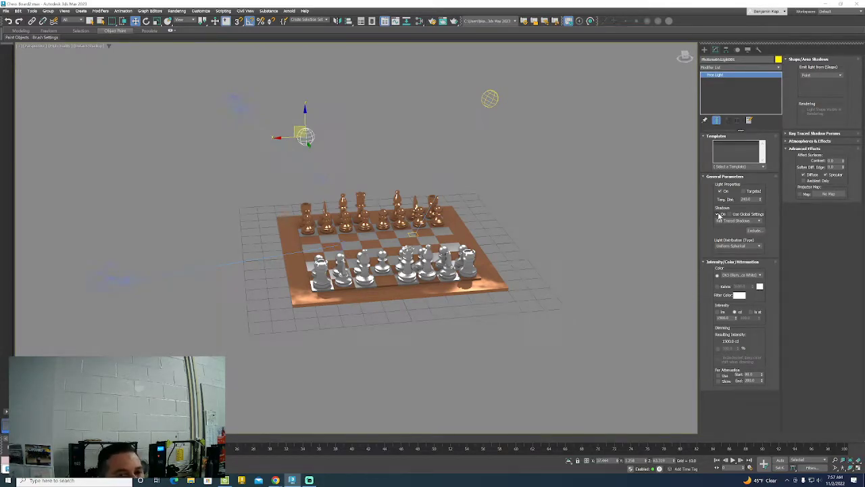
{"action": "left_click", "coordinate": [718, 215]}
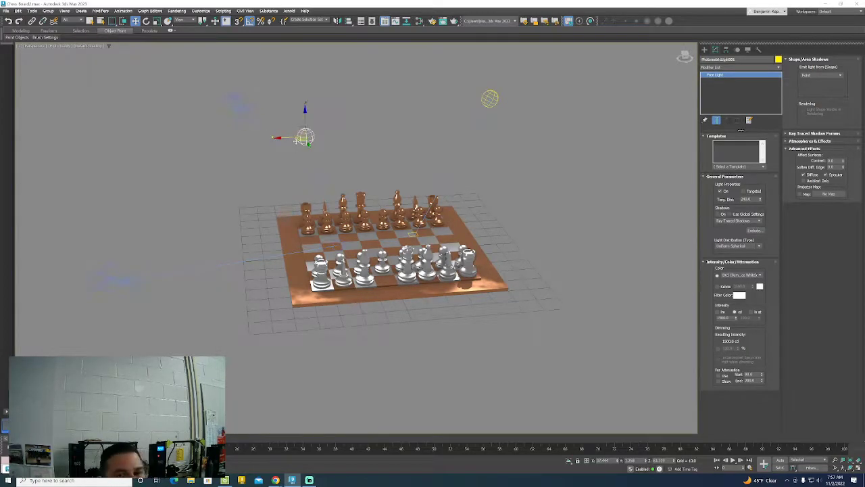
{"action": "left_click", "coordinate": [717, 349]}
{"action": "left_click_drag", "start_coordinate": [740, 349], "coordinate": [739, 368]}
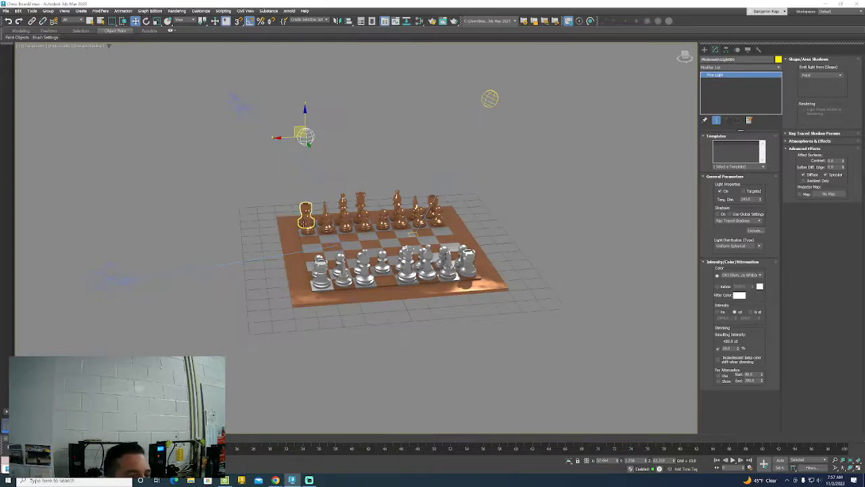
{"action": "key", "text": "shift+q"}
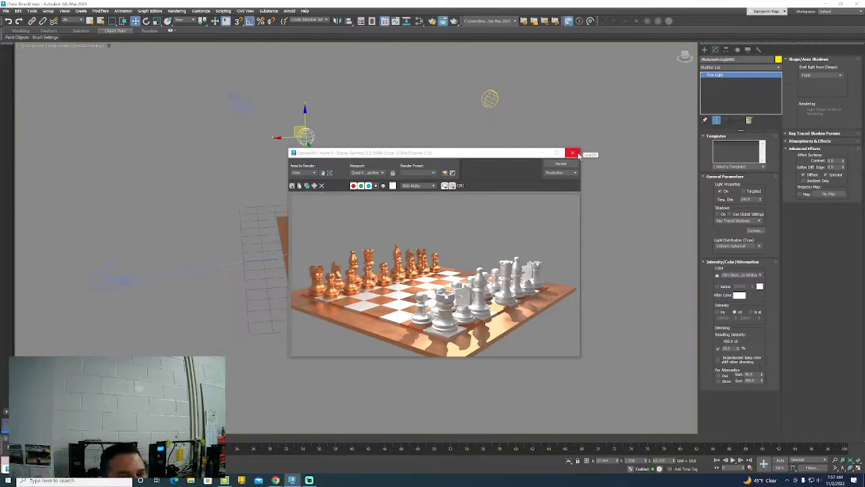
{"action": "left_click", "coordinate": [577, 154]}
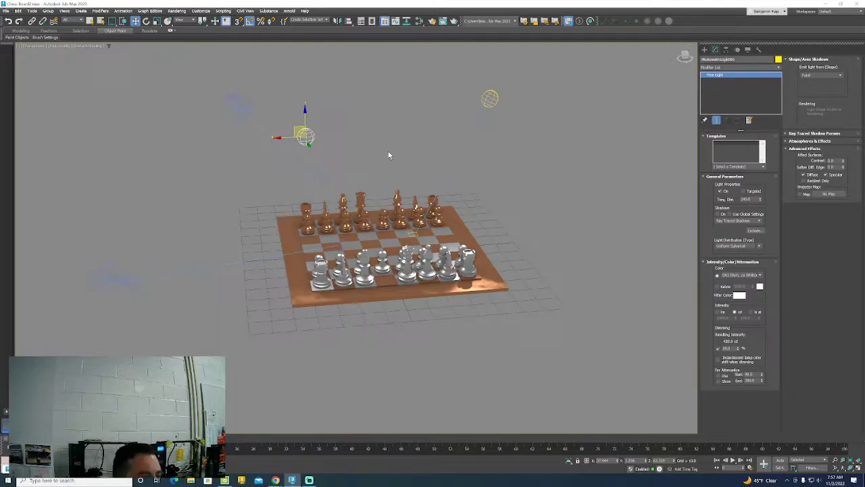
Pick Camera001 in the Select Camera dialog to view the board through it.
{"action": "key", "text": "c"}
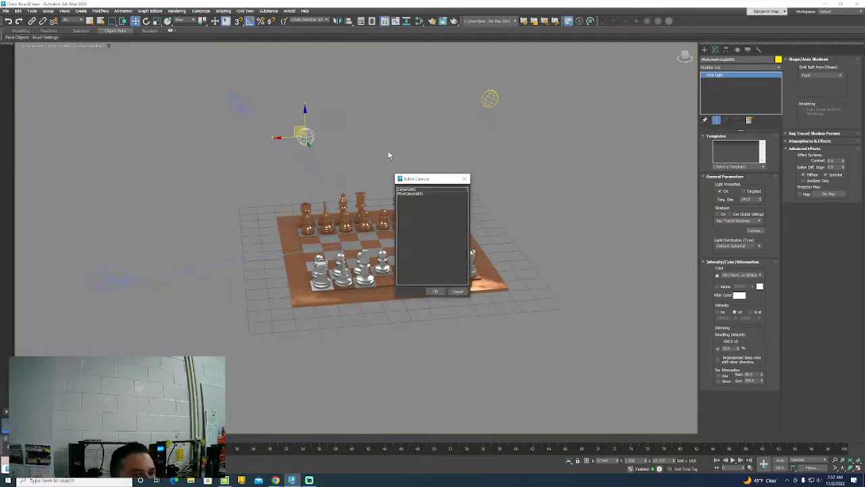
{"action": "left_click", "coordinate": [412, 190]}
{"action": "left_click", "coordinate": [436, 291]}
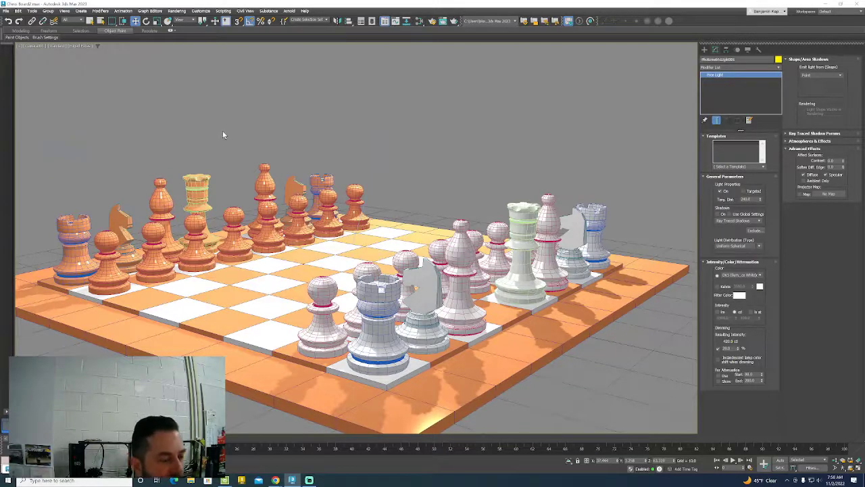
Shift the right-hand free light and its target further to the right of the board.
{"action": "key", "text": "t"}
{"action": "left_click", "coordinate": [432, 189]}
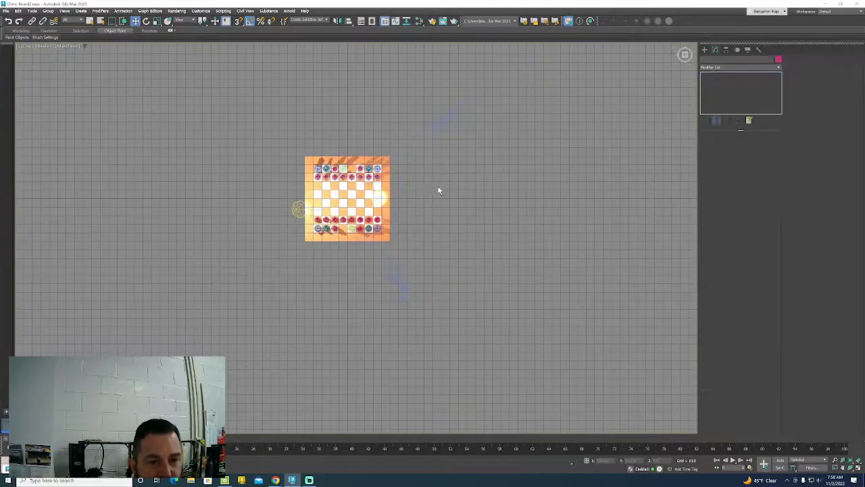
{"action": "left_click", "coordinate": [377, 197]}
{"action": "left_click_drag", "start_coordinate": [685, 54], "coordinate": [684, 57]}
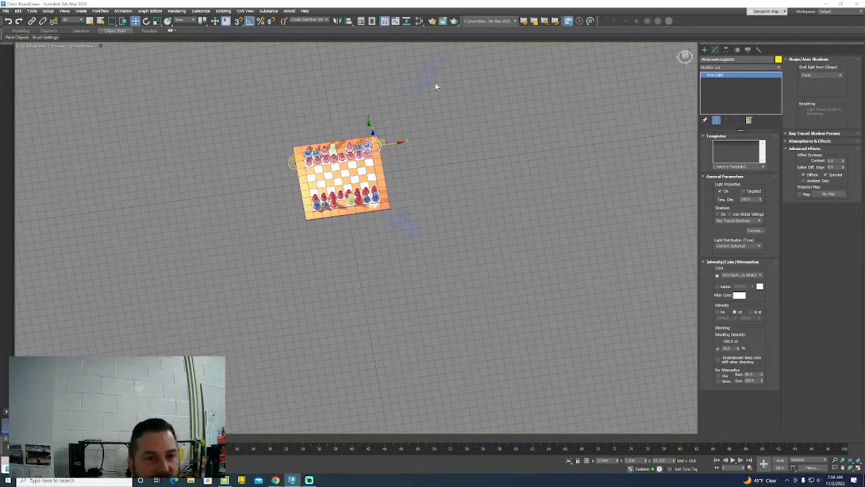
{"action": "left_click_drag", "start_coordinate": [392, 144], "coordinate": [285, 159]}
{"action": "left_click", "coordinate": [387, 149]}
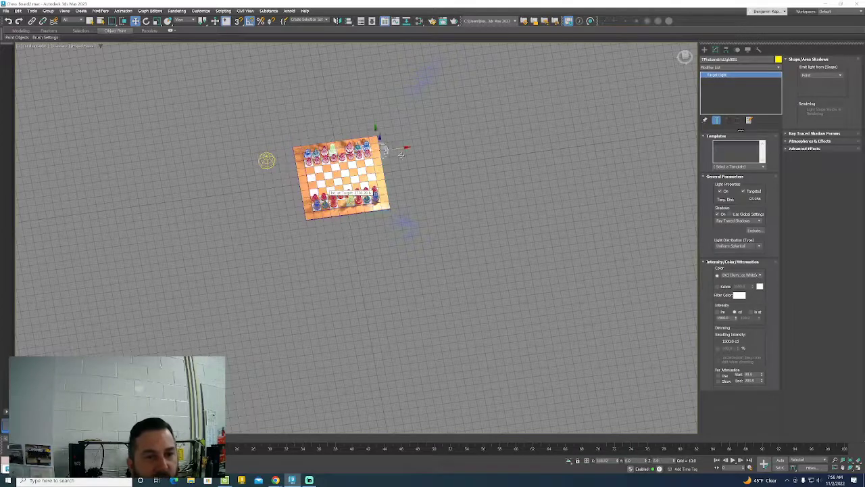
{"action": "left_click_drag", "start_coordinate": [405, 155], "coordinate": [446, 150]}
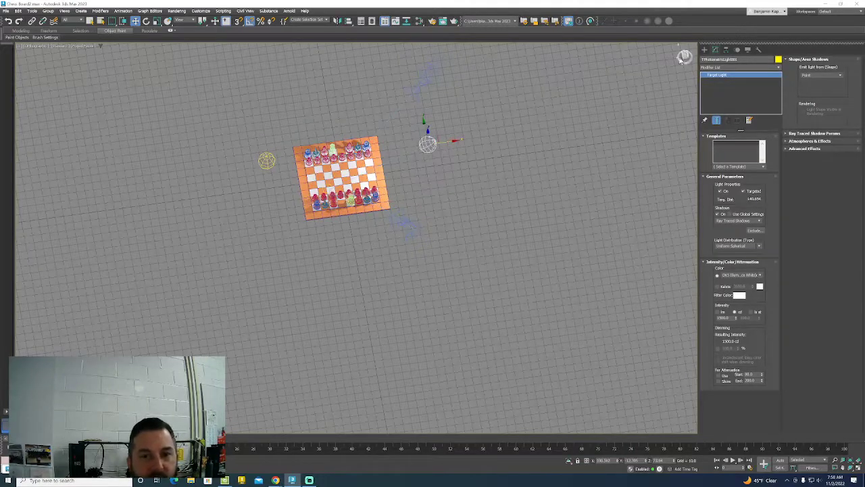
Restrict selection to Lights and move the target light's aim point up the board.
{"action": "key", "text": "t"}
{"action": "left_click", "coordinate": [341, 201]}
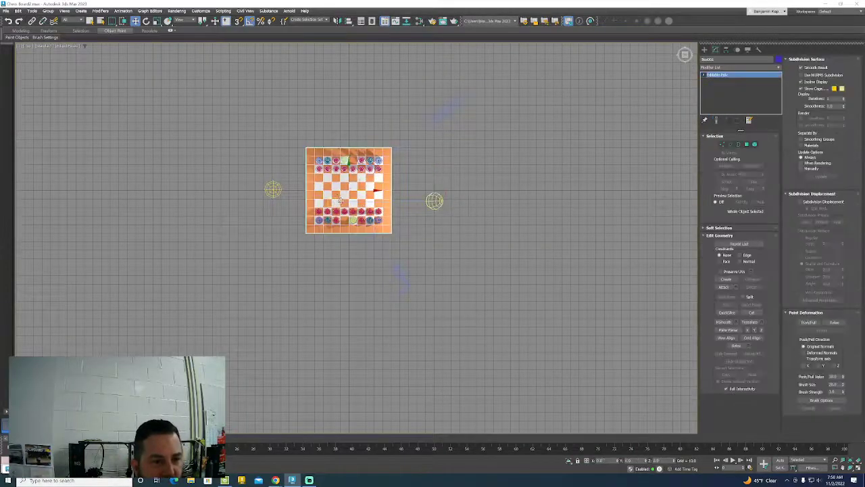
{"action": "left_click", "coordinate": [346, 272]}
{"action": "scroll", "coordinate": [334, 202], "scroll_direction": "up", "scroll_amount": 5}
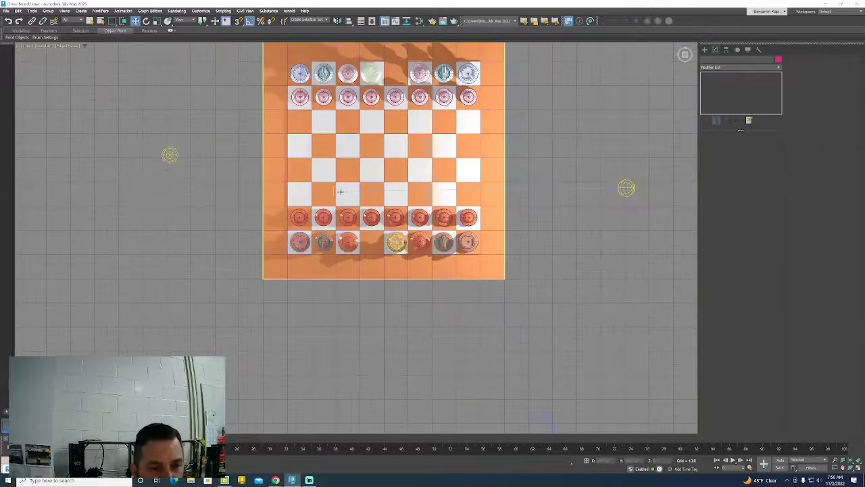
{"action": "left_click", "coordinate": [342, 191]}
{"action": "left_click", "coordinate": [213, 192]}
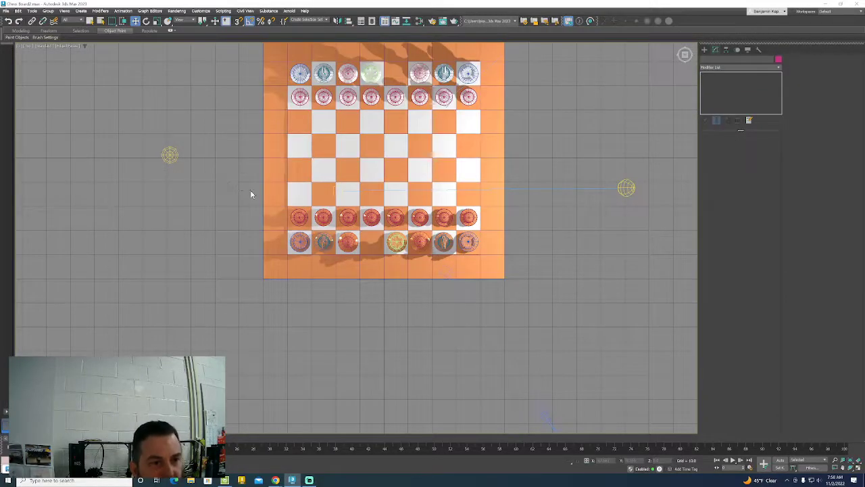
{"action": "left_click", "coordinate": [74, 20]}
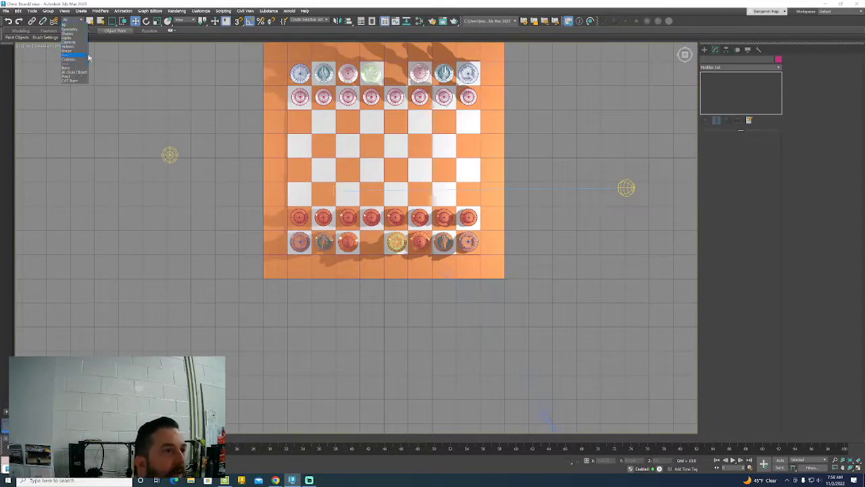
{"action": "left_click", "coordinate": [67, 38]}
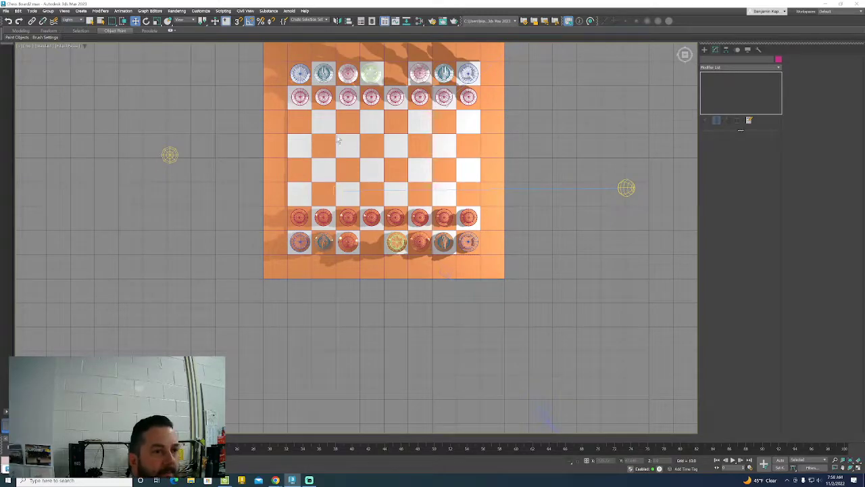
{"action": "left_click", "coordinate": [361, 192]}
{"action": "left_click_drag", "start_coordinate": [361, 193], "coordinate": [375, 154]}
{"action": "left_click", "coordinate": [625, 184]}
In the Front view, raise the right and left lights higher above the board.
{"action": "left_click", "coordinate": [684, 61]}
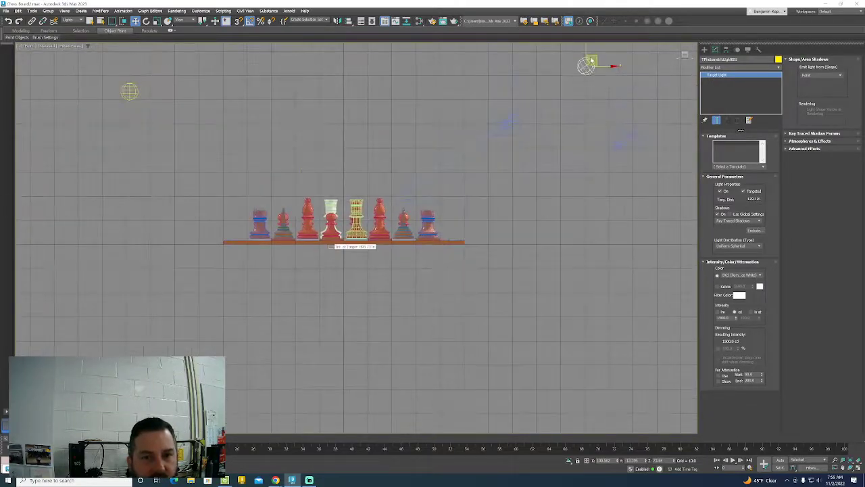
{"action": "middle_click_drag", "start_coordinate": [591, 51], "coordinate": [595, 202]}
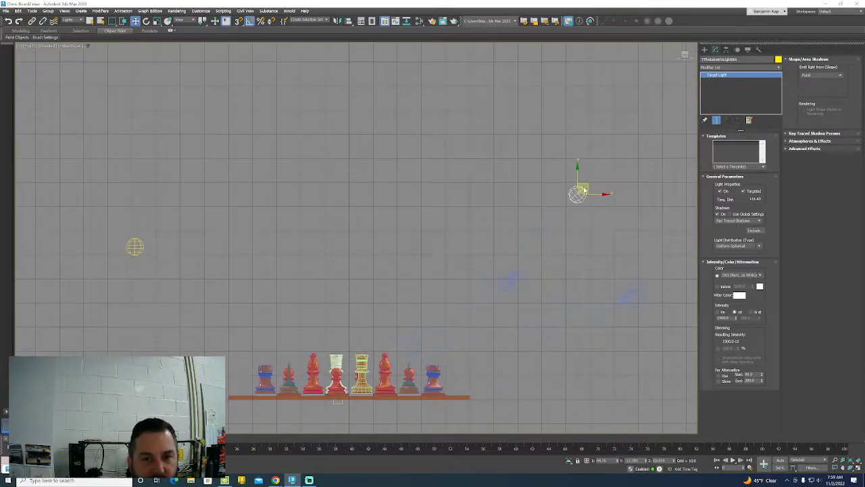
{"action": "left_click_drag", "start_coordinate": [588, 183], "coordinate": [599, 148]}
{"action": "left_click", "coordinate": [74, 196]}
{"action": "left_click", "coordinate": [135, 245]}
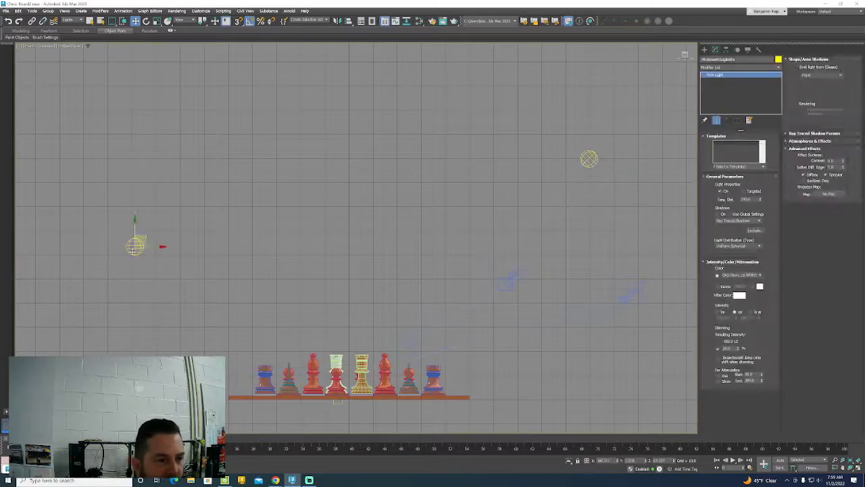
{"action": "left_click_drag", "start_coordinate": [143, 236], "coordinate": [189, 155]}
{"action": "left_click", "coordinate": [468, 182]}
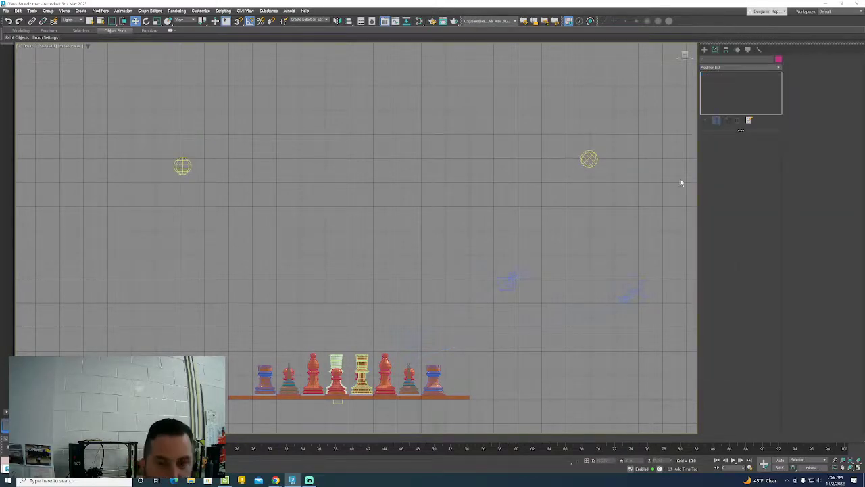
Switch the viewport to look through Camera001.
{"action": "key", "text": "c"}
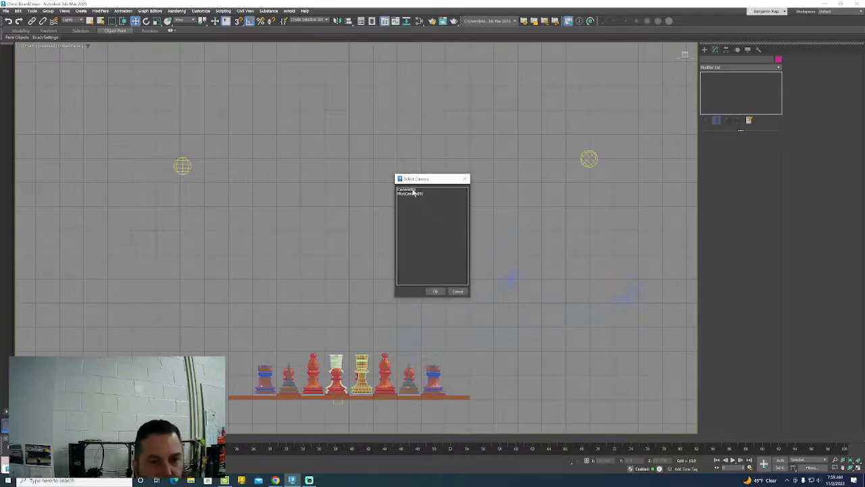
{"action": "left_click", "coordinate": [411, 190]}
{"action": "left_click", "coordinate": [436, 291]}
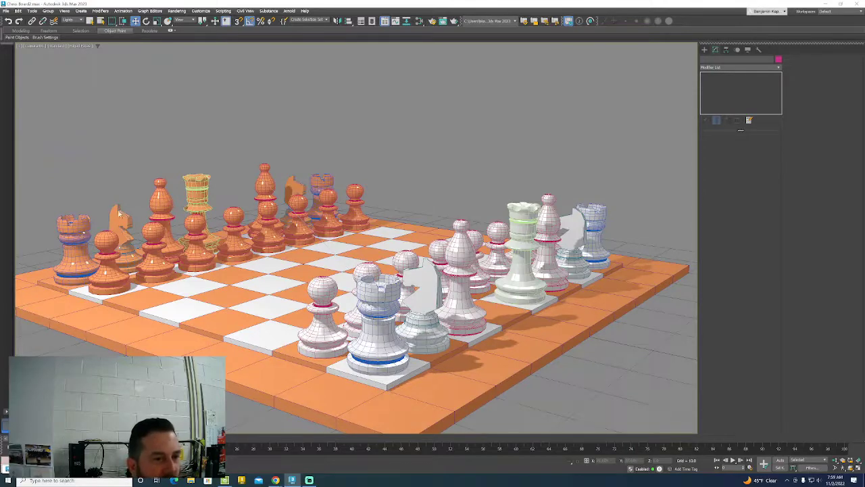
Render a test frame from Camera001, close it, and recentre the board.
{"action": "key", "text": "shift+q"}
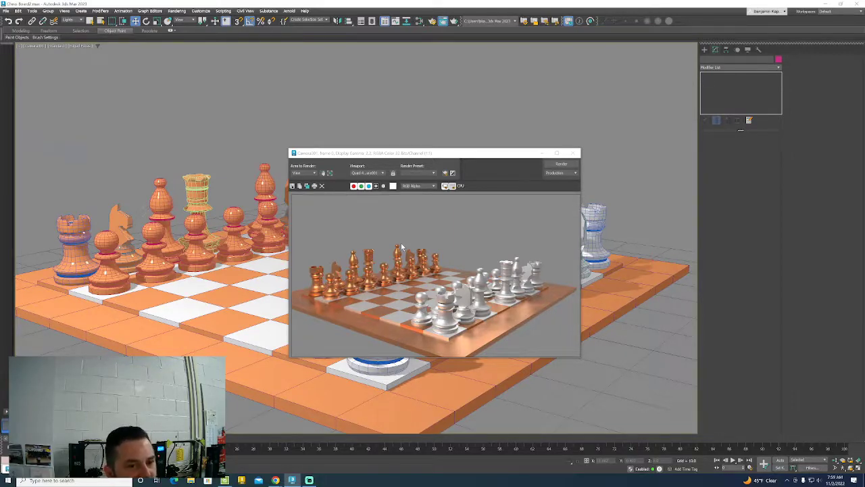
{"action": "left_click", "coordinate": [572, 152]}
{"action": "middle_click_drag", "start_coordinate": [327, 144], "coordinate": [342, 115]}
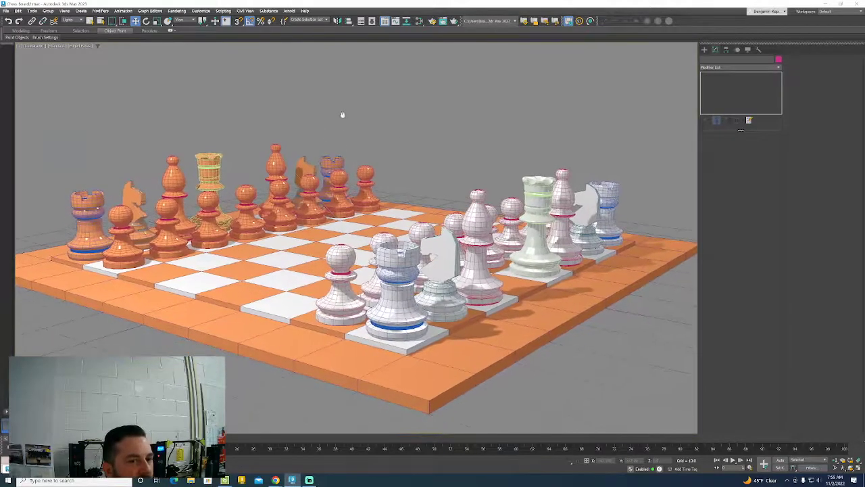
Open Rendering > Render Setup, move it to the centre, and keep Arnold as renderer.
{"action": "left_click", "coordinate": [176, 11]}
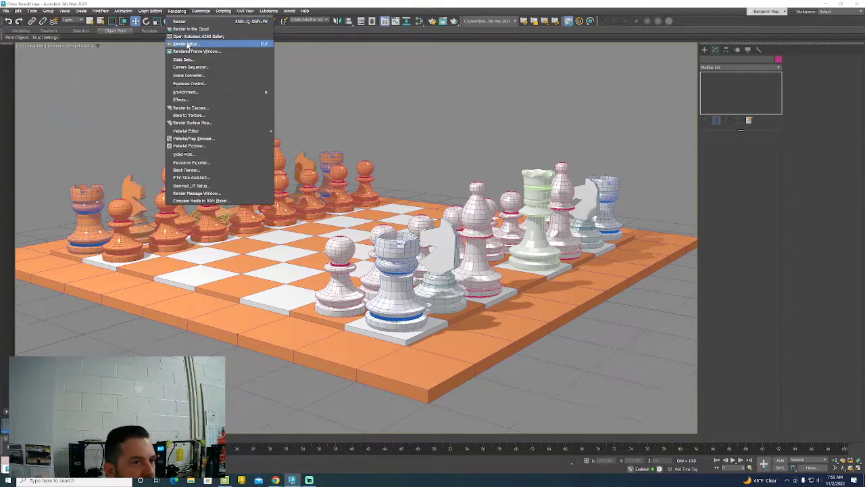
{"action": "left_click", "coordinate": [185, 43]}
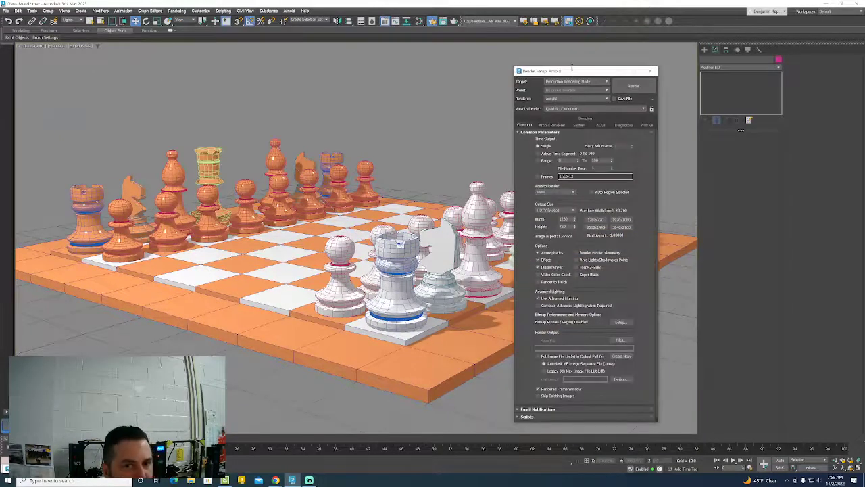
{"action": "left_click_drag", "start_coordinate": [573, 71], "coordinate": [386, 53]}
{"action": "left_click", "coordinate": [373, 81]}
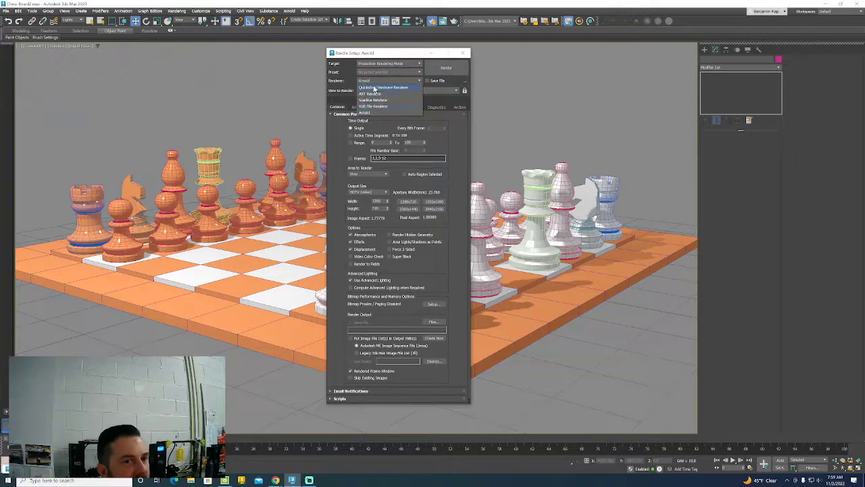
{"action": "left_click", "coordinate": [371, 112]}
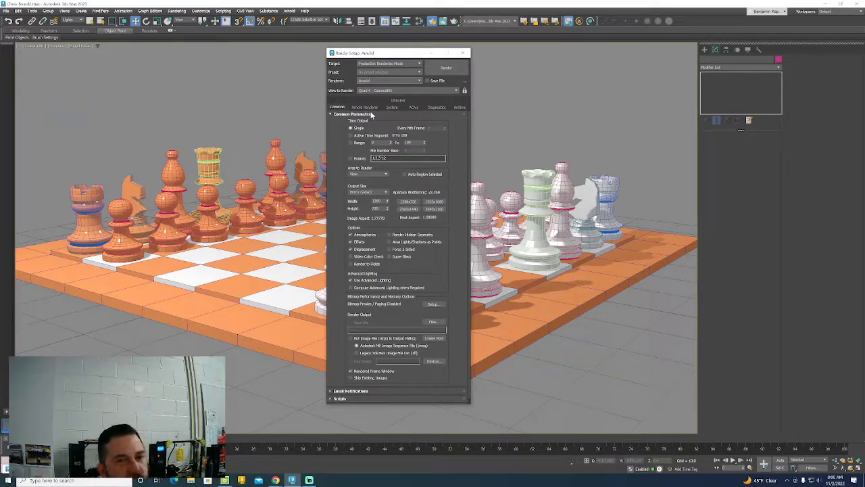
Set Time Output to frames 0–100 and output size to HDTV (video) at 1280x720.
{"action": "left_click", "coordinate": [359, 143]}
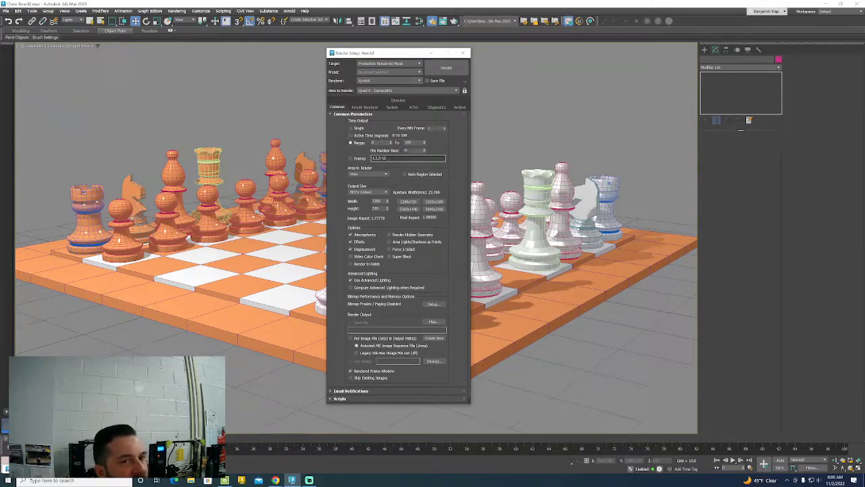
{"action": "key", "text": "Tab"}
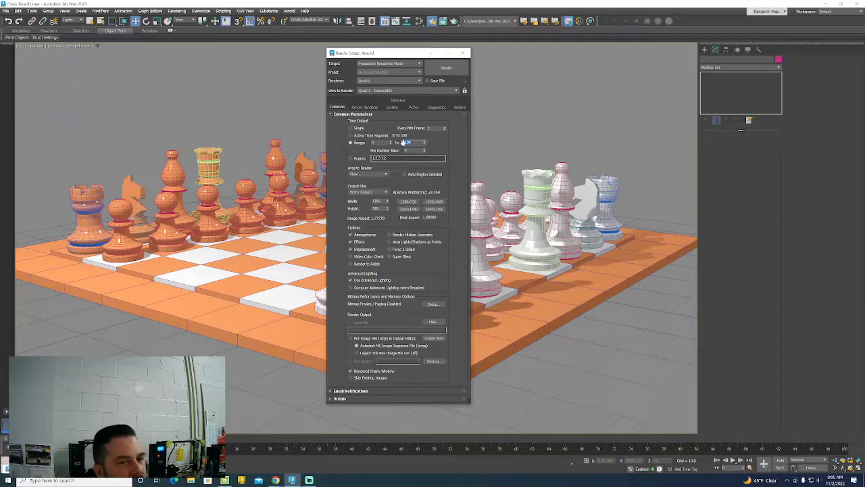
{"action": "left_click", "coordinate": [378, 192]}
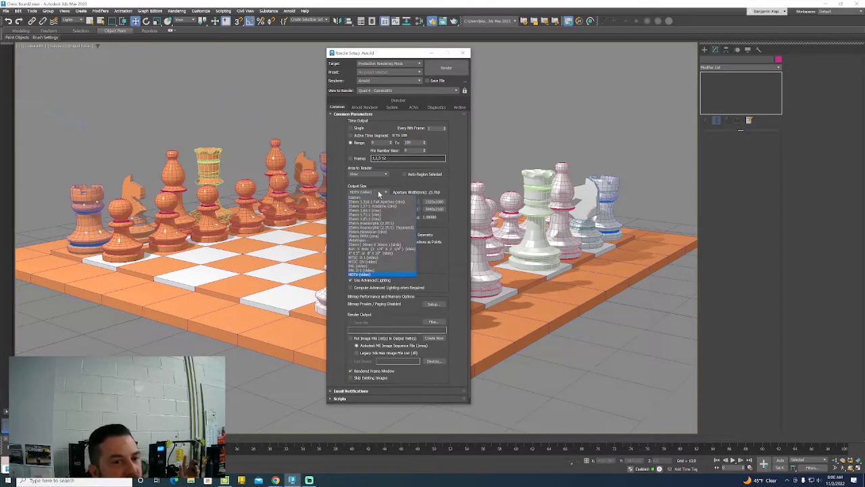
{"action": "left_click", "coordinate": [359, 274]}
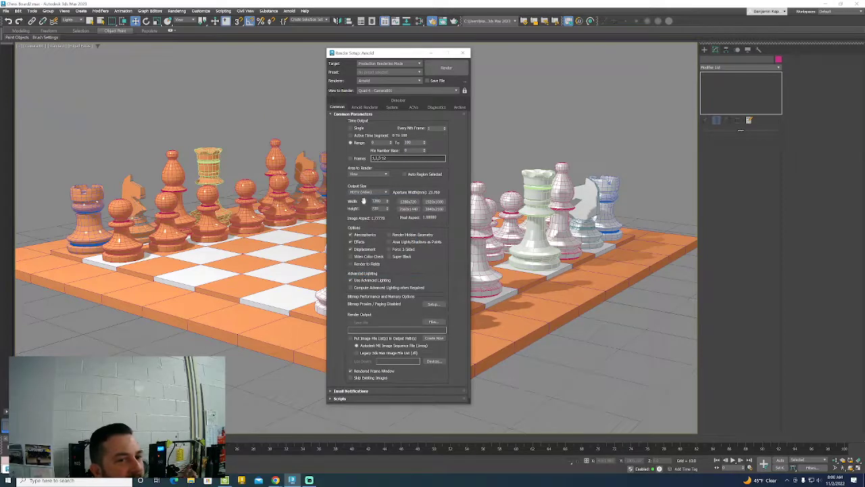
{"action": "left_click", "coordinate": [433, 208]}
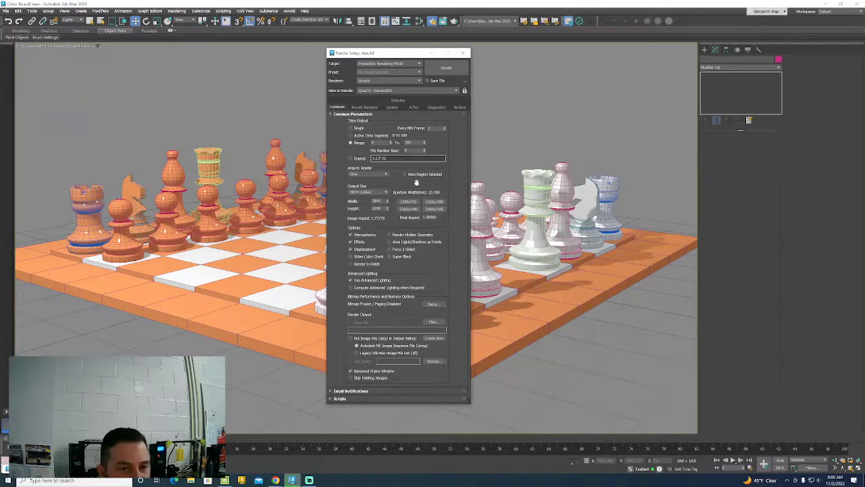
{"action": "left_click", "coordinate": [408, 202]}
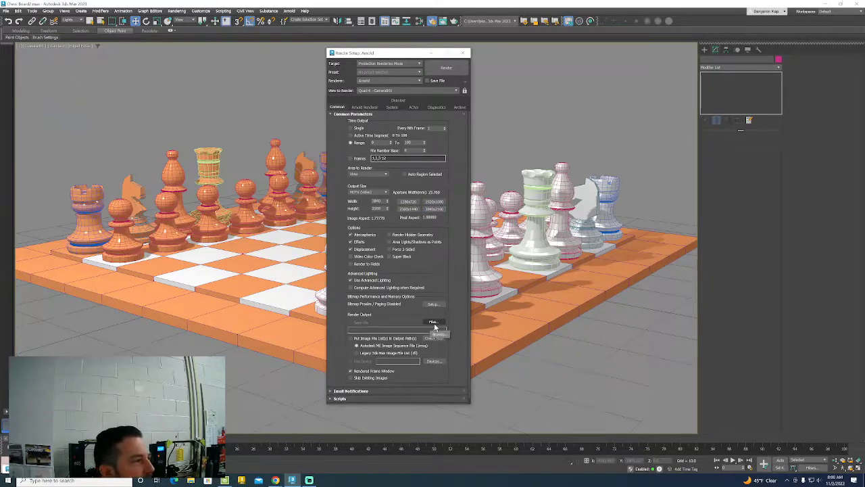
Bring the Google Classroom page forward and go to the class Stream.
{"action": "mouse_move", "coordinate": [275, 480]}
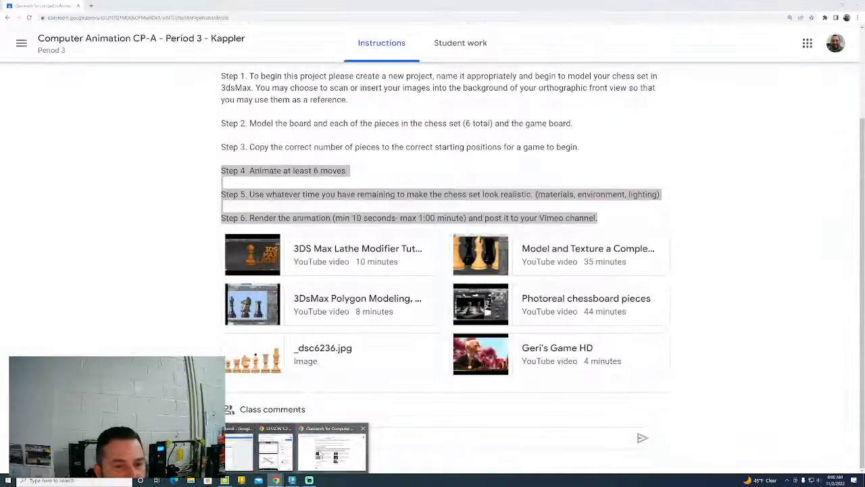
{"action": "left_click", "coordinate": [331, 450]}
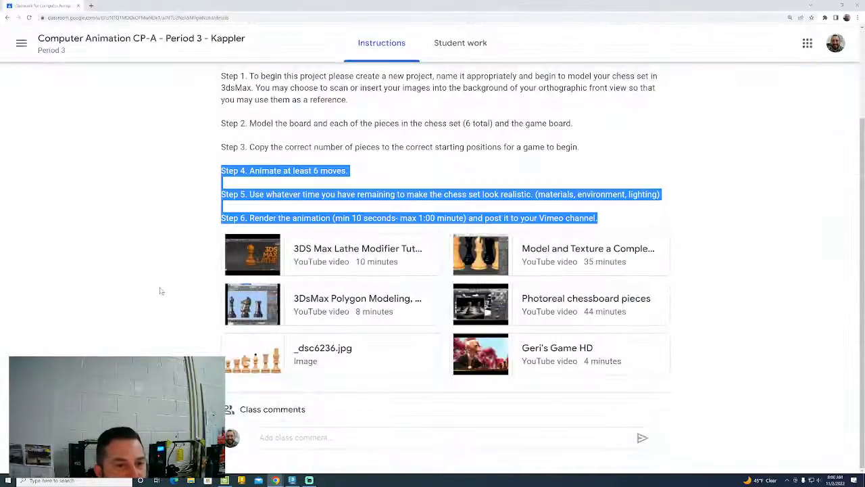
{"action": "left_click", "coordinate": [160, 289]}
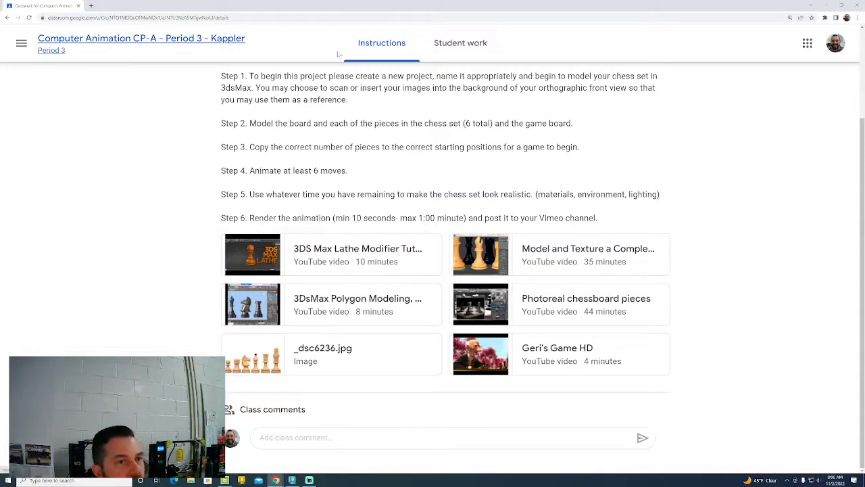
{"action": "left_click", "coordinate": [228, 39]}
{"action": "left_click", "coordinate": [395, 42]}
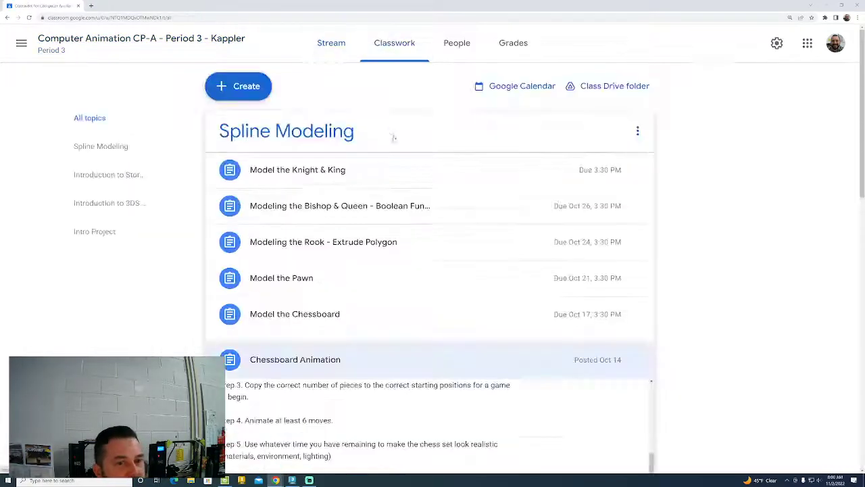
{"action": "left_click", "coordinate": [331, 43]}
Open the Render Settings post and view, then close, the RenderSettings.JPG screenshot.
{"action": "scroll", "coordinate": [454, 237], "scroll_direction": "down", "scroll_amount": 3}
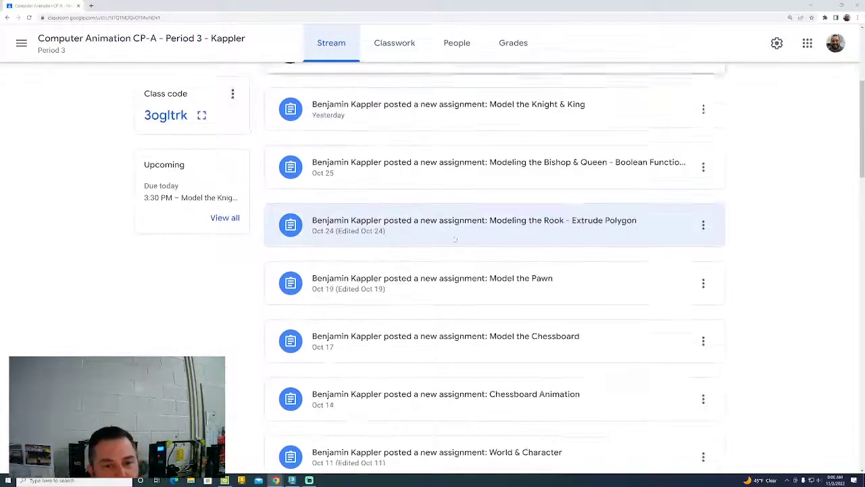
{"action": "scroll", "coordinate": [453, 236], "scroll_direction": "down", "scroll_amount": 7}
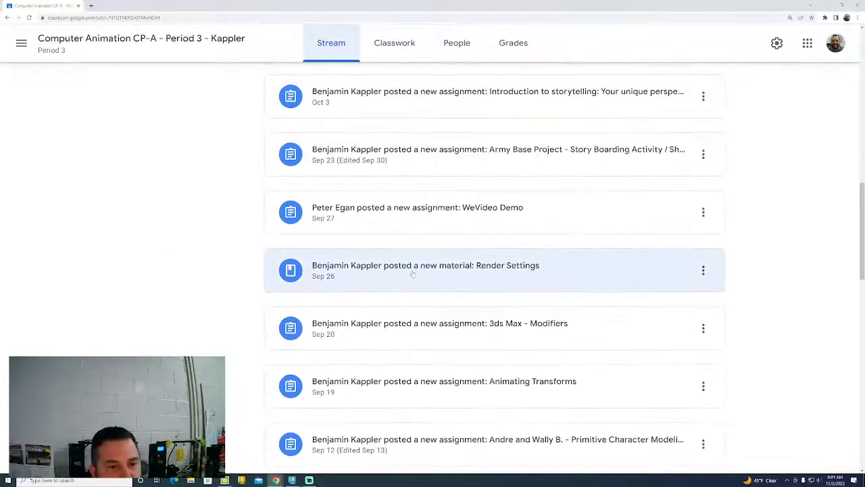
{"action": "left_click", "coordinate": [491, 274]}
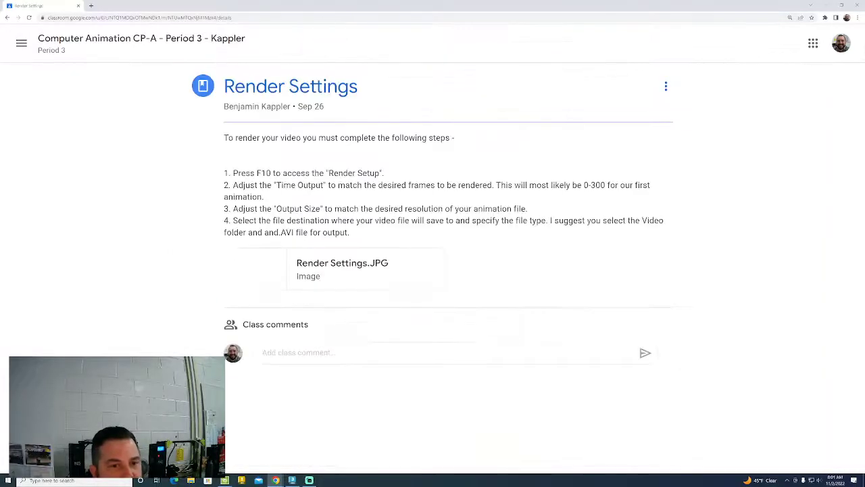
{"action": "left_click", "coordinate": [329, 266]}
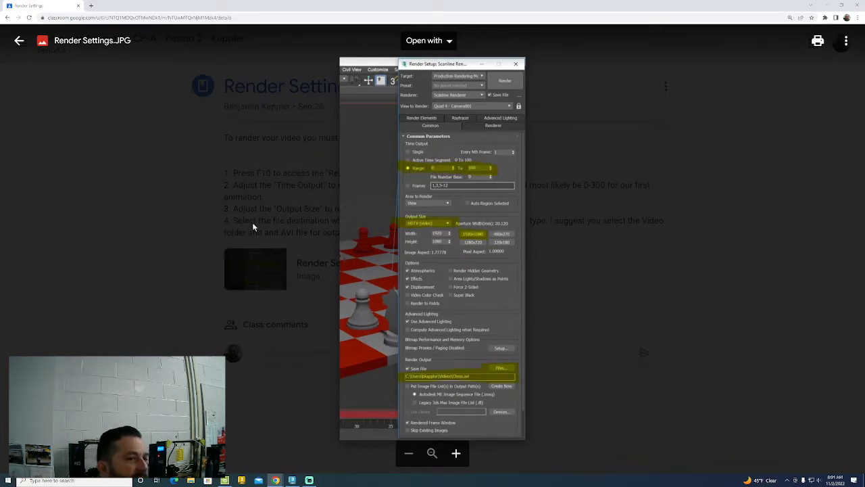
{"action": "left_click", "coordinate": [196, 203]}
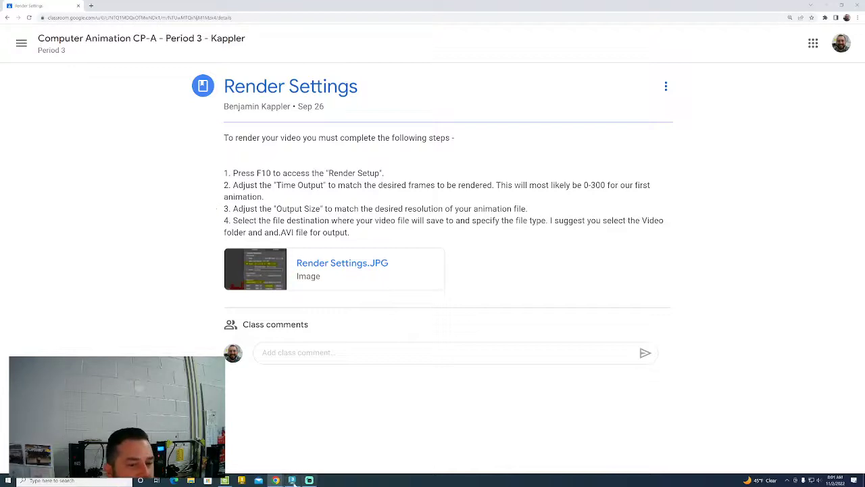
{"action": "left_click", "coordinate": [232, 423]}
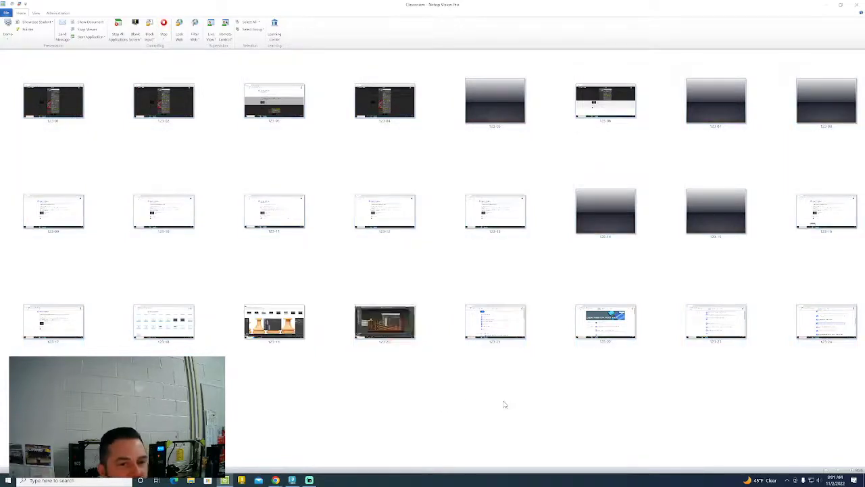
Marquee-select a group of student screen thumbnails in Netop Vision Pro.
{"action": "left_click_drag", "start_coordinate": [833, 450], "coordinate": [74, 61]}
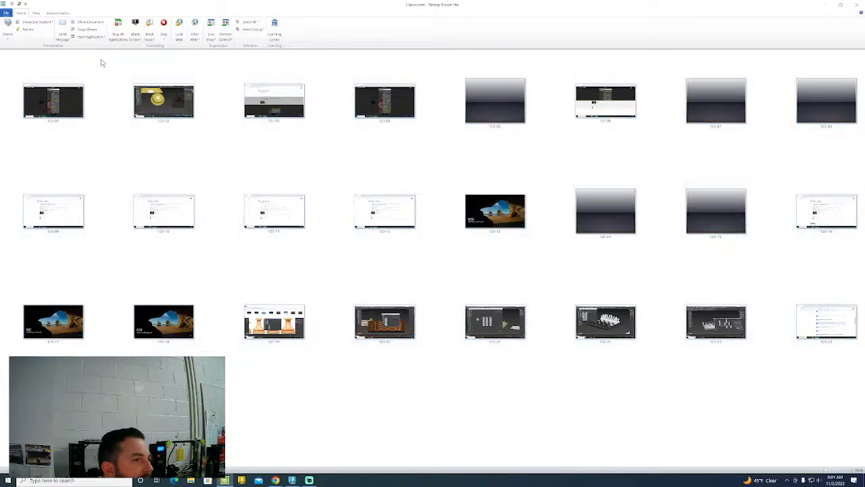